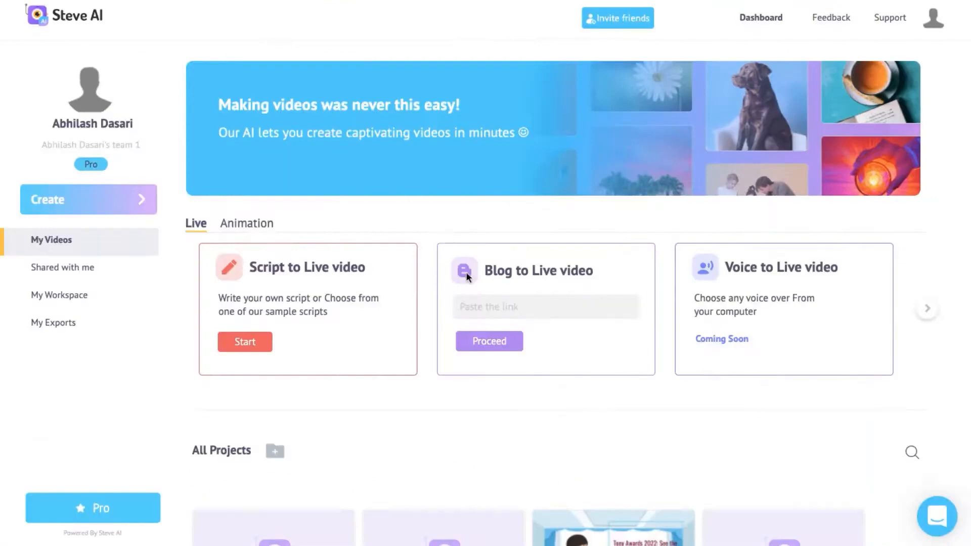
# Step: Proceed with a Blog to Live video and scroll through the source and AI-generated content preview
pyautogui.click(526, 340)
pyautogui.click(513, 344)
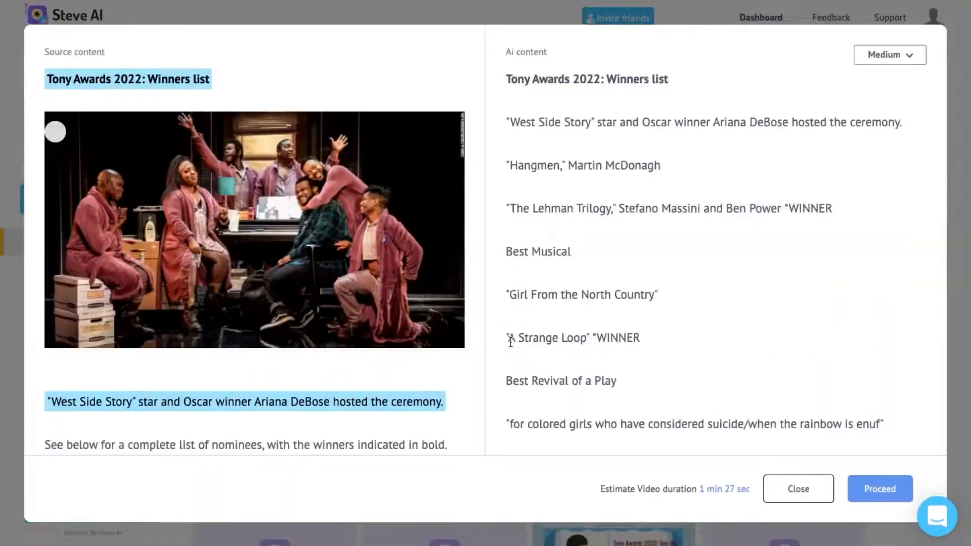
pyautogui.scroll(-5, 324, 308)
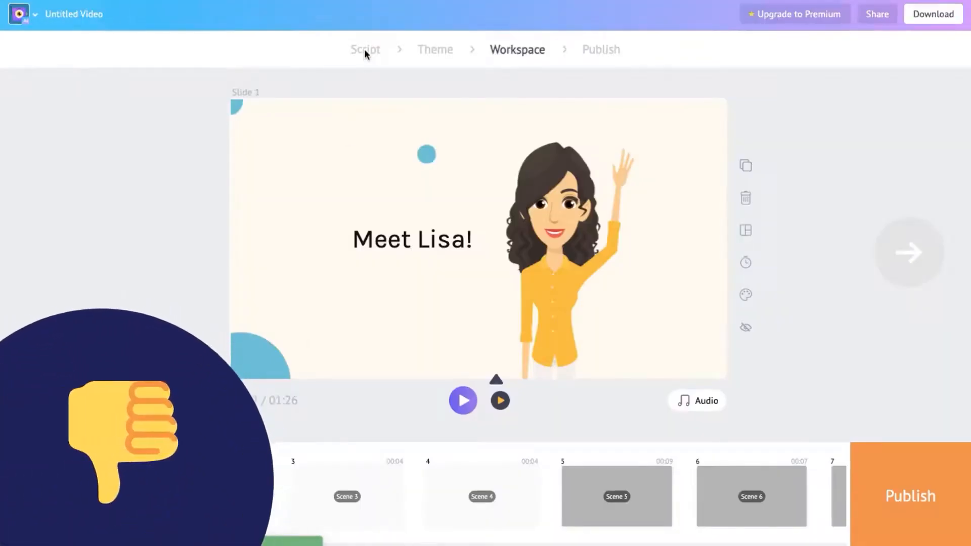
# Step: Return to the Script stage and confirm editing the script
pyautogui.click(365, 52)
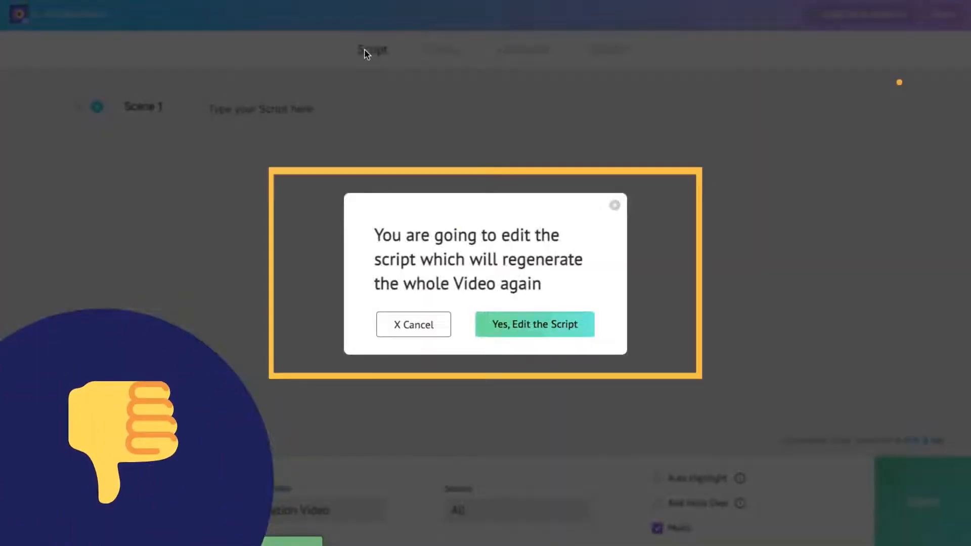
pyautogui.click(515, 326)
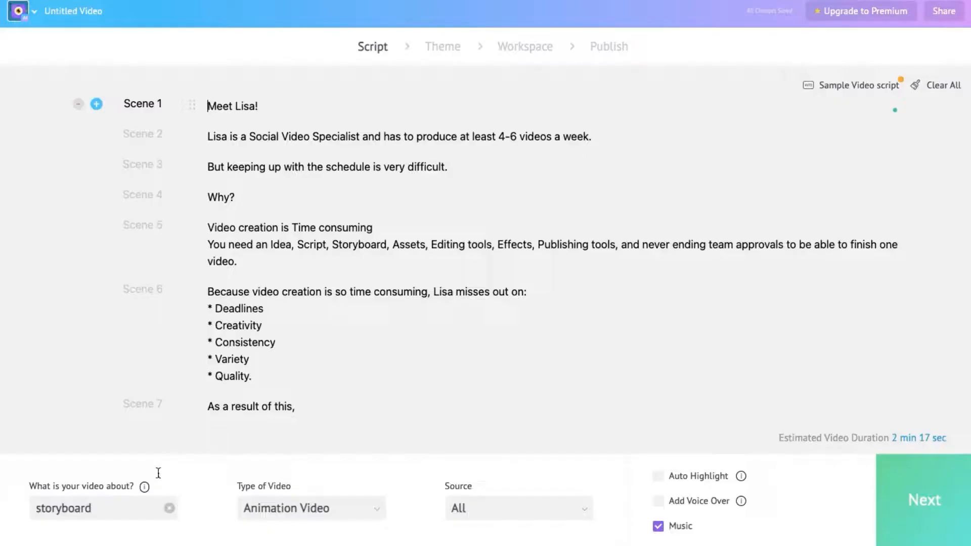
# Step: Replace the video topic with video
pyautogui.moveTo(111, 516); pyautogui.dragTo(32, 508)
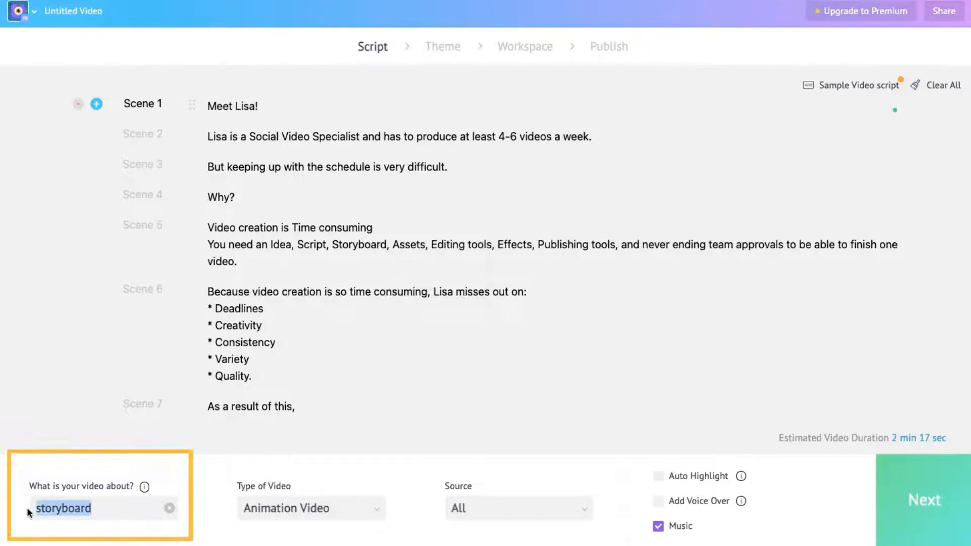
pyautogui.write('video')
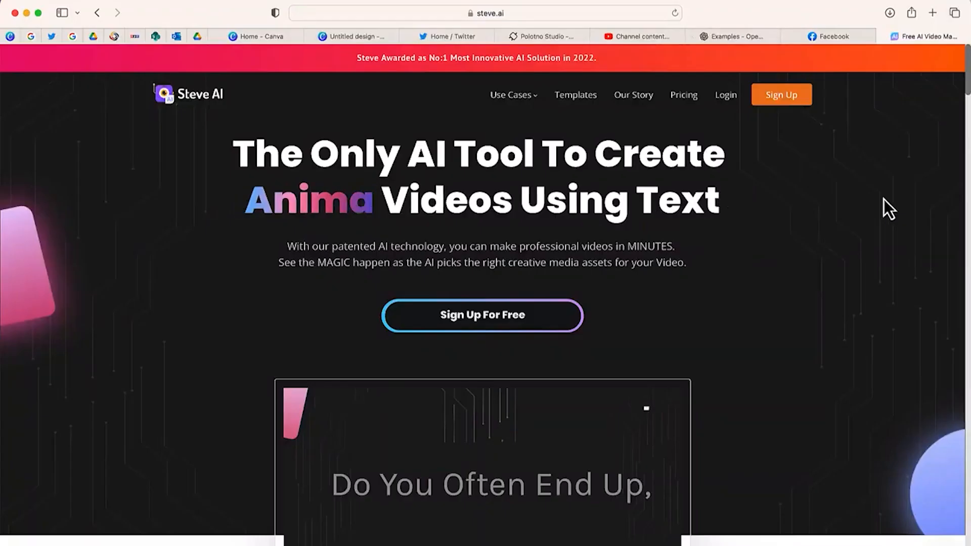
pyautogui.scroll(-2, 884, 200)
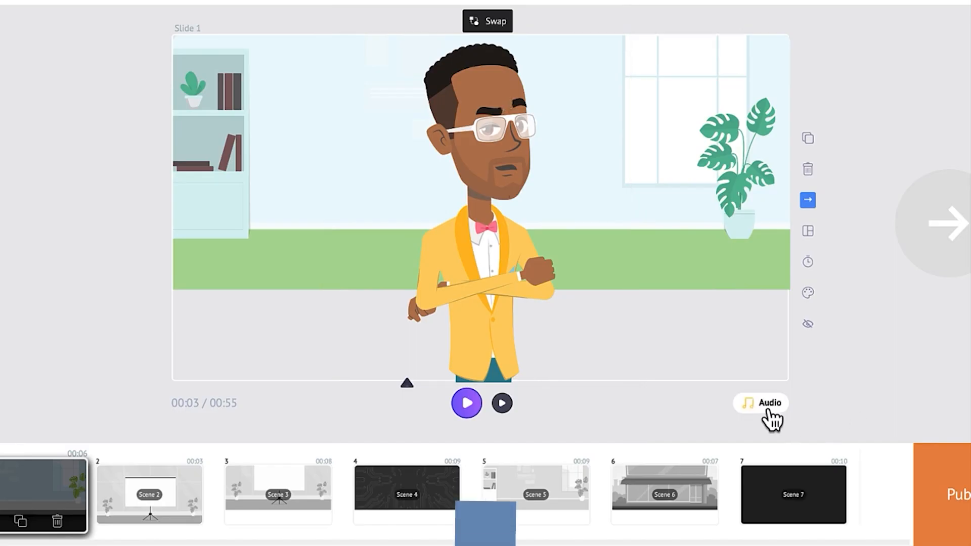
pyautogui.click(766, 405)
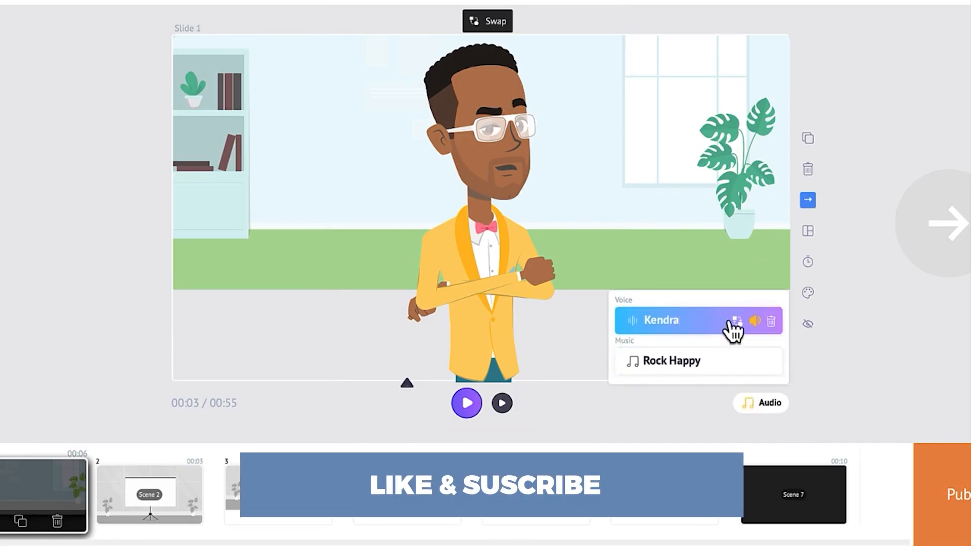
# Step: Inspect the slide's voice and music audio settings
pyautogui.moveTo(752, 328)
pyautogui.click(737, 324)
pyautogui.click(567, 298)
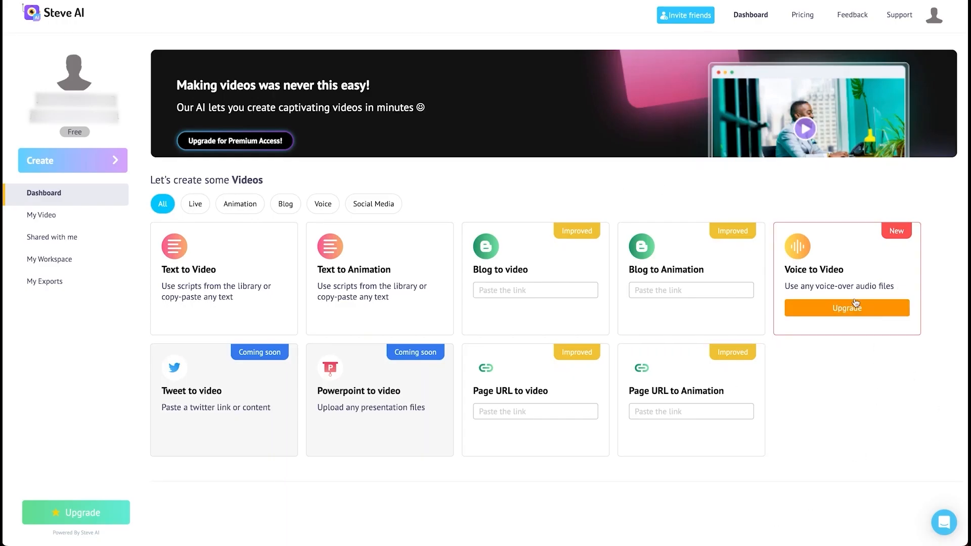
# Step: Browse the dashboard's video templates under each category filter, finishing on All
pyautogui.click(196, 204)
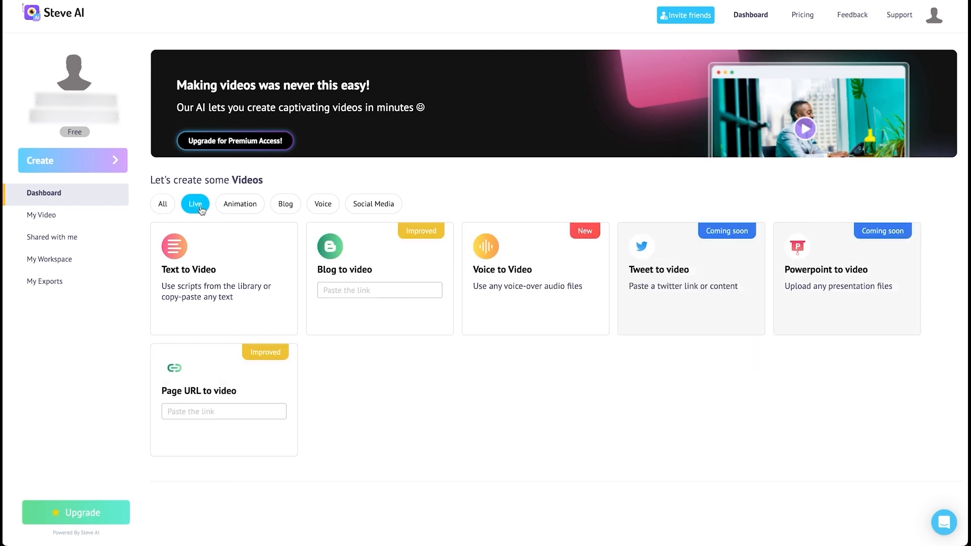
pyautogui.click(247, 204)
pyautogui.click(291, 207)
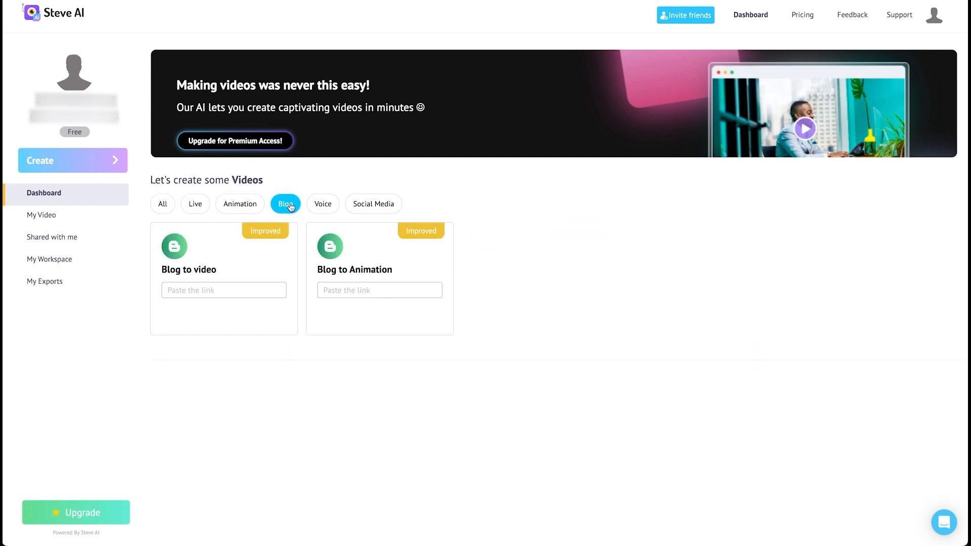
pyautogui.click(334, 212)
pyautogui.click(380, 203)
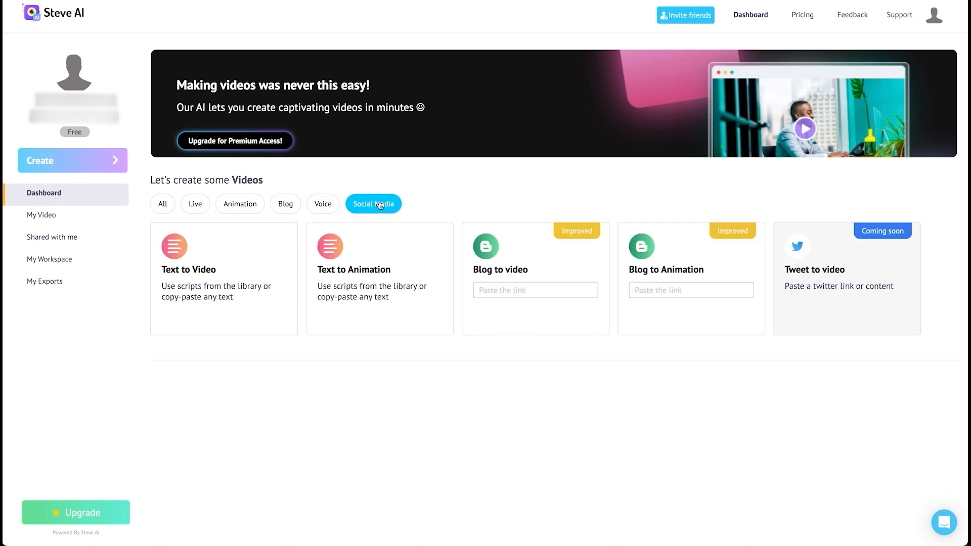
pyautogui.click(162, 203)
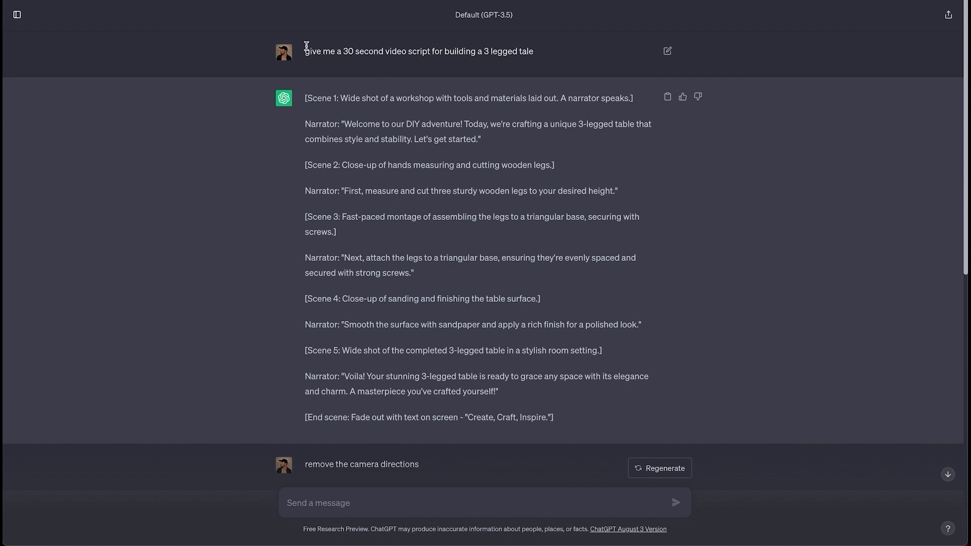
# Step: Switch to ChatGPT, review the three-legged table script conversation, and copy the final response without narrator labels
pyautogui.moveTo(305, 50); pyautogui.dragTo(559, 56)
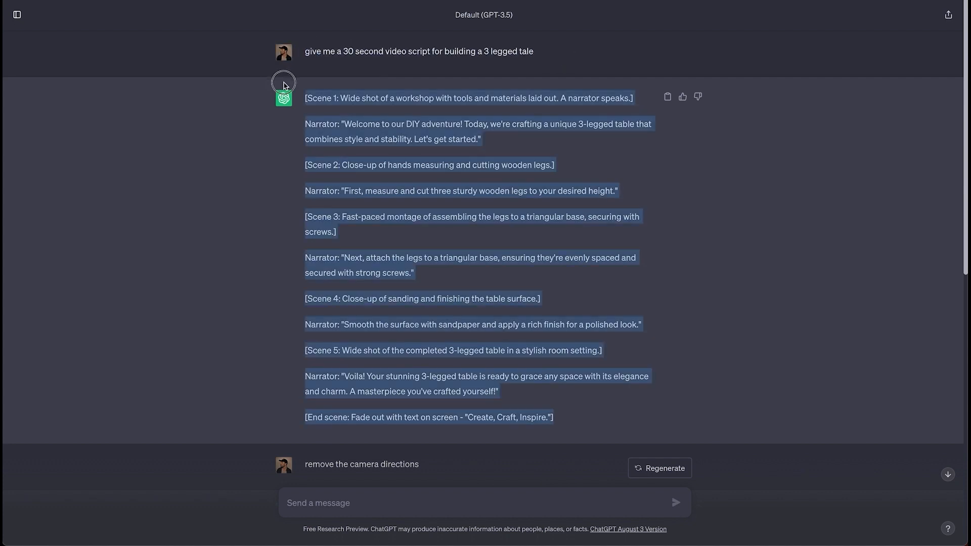
pyautogui.scroll(-5, 584, 253)
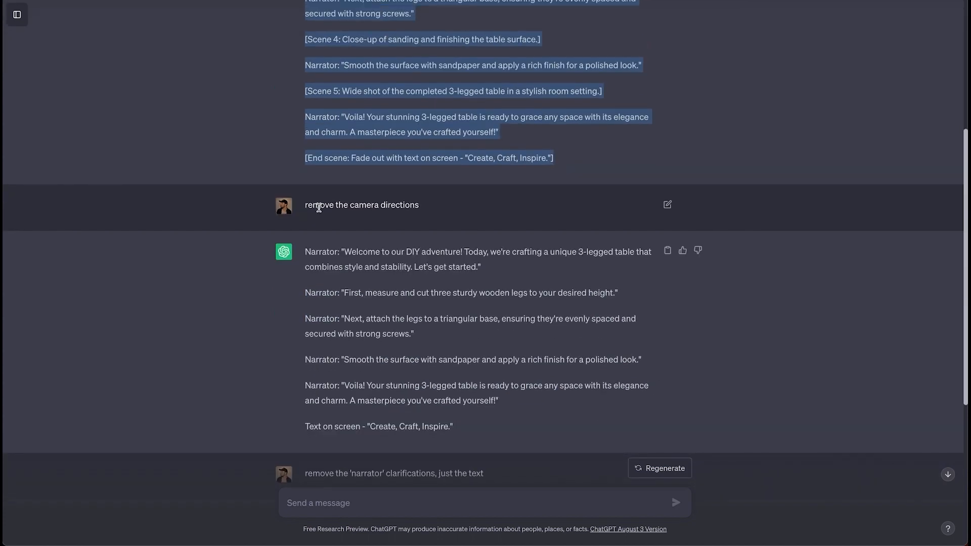
pyautogui.moveTo(319, 208); pyautogui.dragTo(458, 210)
pyautogui.scroll(-5, 444, 322)
pyautogui.moveTo(305, 193); pyautogui.dragTo(480, 195)
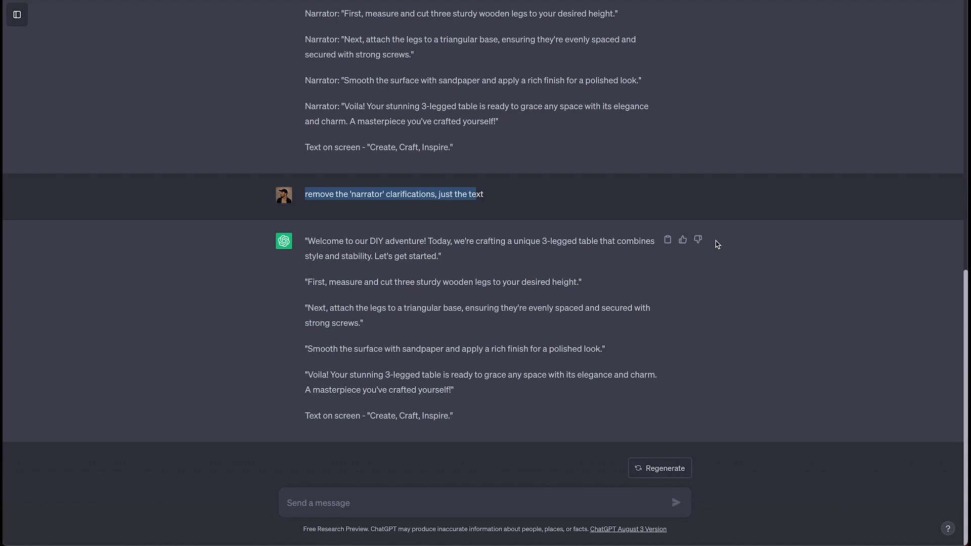
pyautogui.click(643, 276)
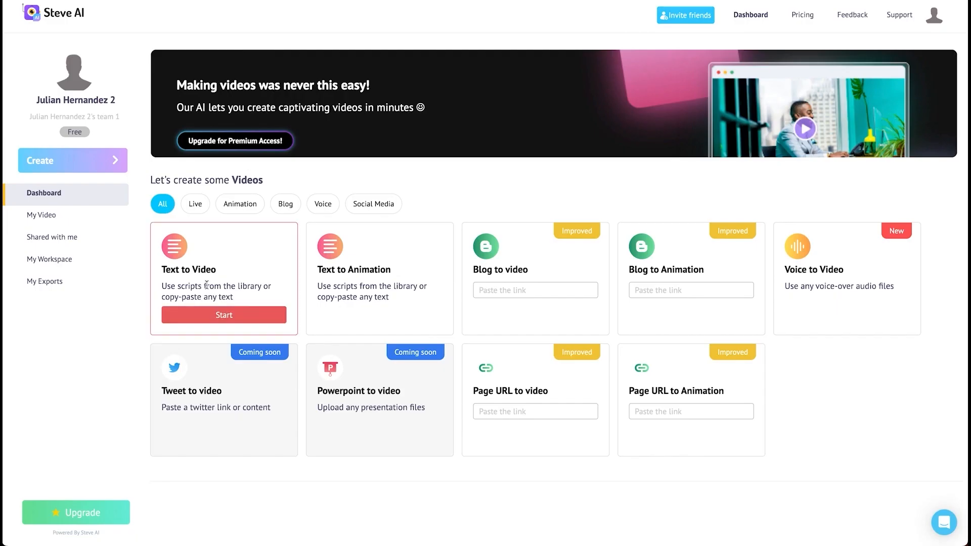
pyautogui.moveTo(361, 319)
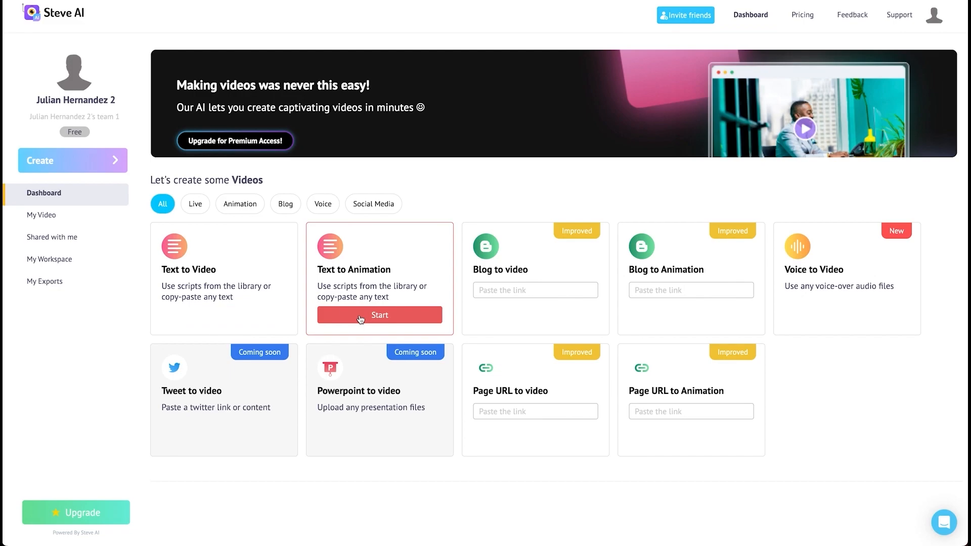
# Step: Start a Text to Animation video and set the auto-generate script type to Animation Video
pyautogui.click(360, 315)
pyautogui.click(489, 209)
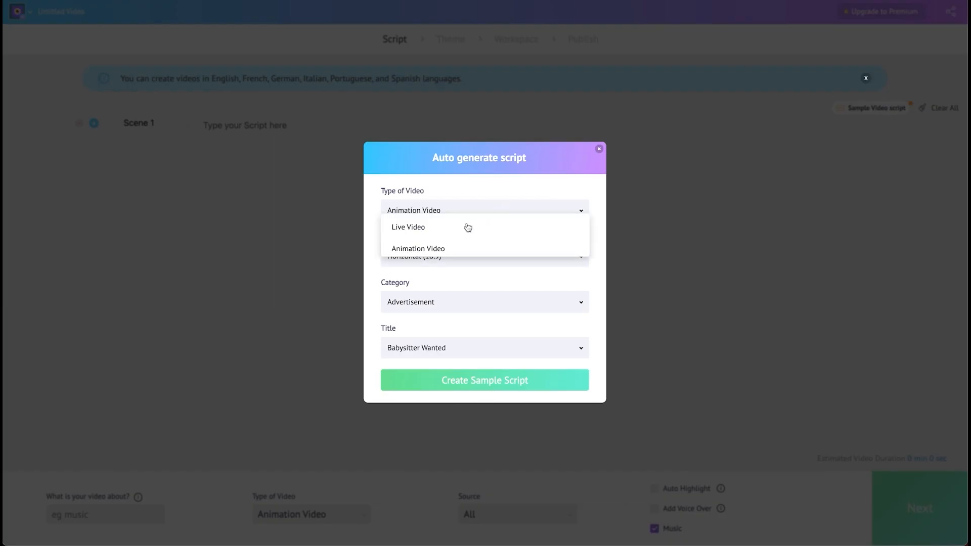
pyautogui.click(494, 241)
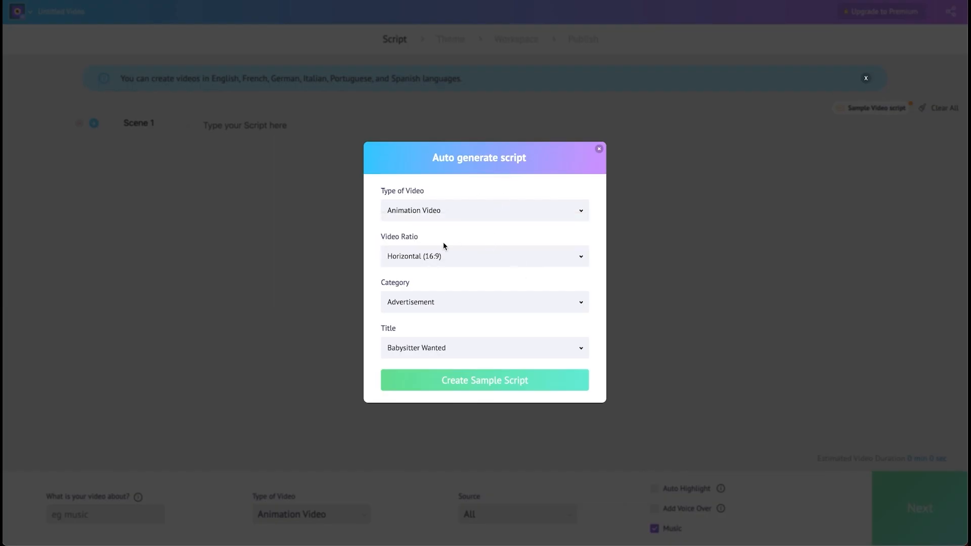
# Step: Create a sample script in the Explainer Video category with the Architect Explainer title
pyautogui.click(488, 315)
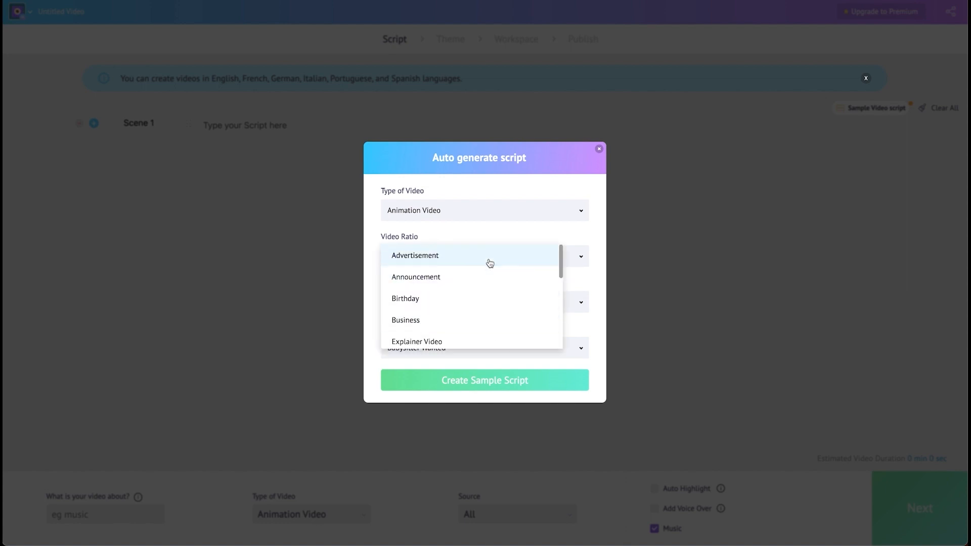
pyautogui.scroll(-2, 487, 281)
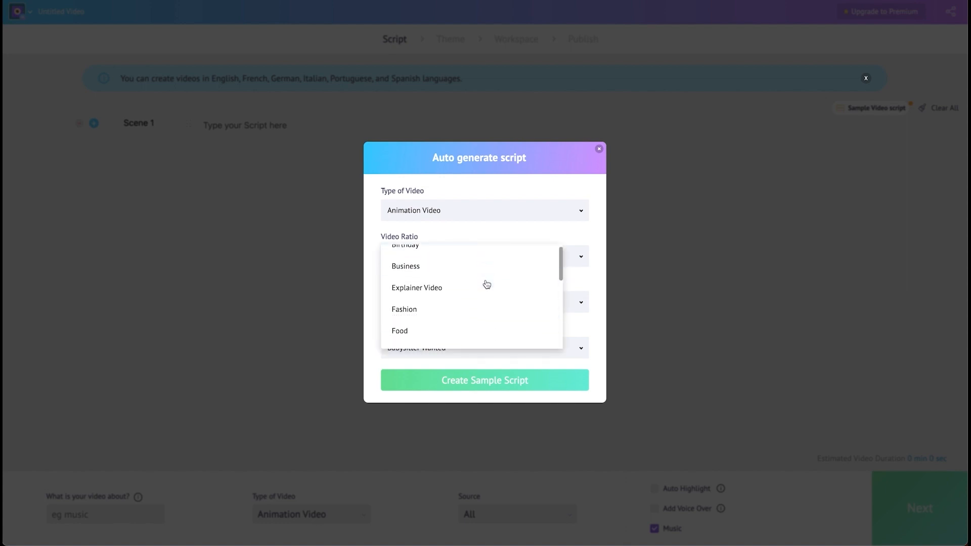
pyautogui.scroll(-1, 479, 301)
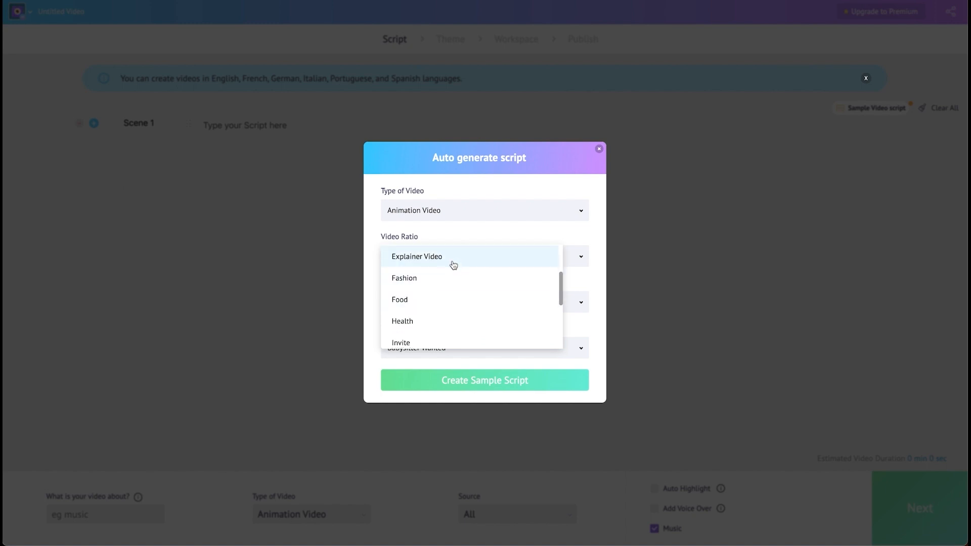
pyautogui.click(453, 265)
pyautogui.click(493, 345)
pyautogui.scroll(-10, 484, 341)
pyautogui.scroll(10, 482, 341)
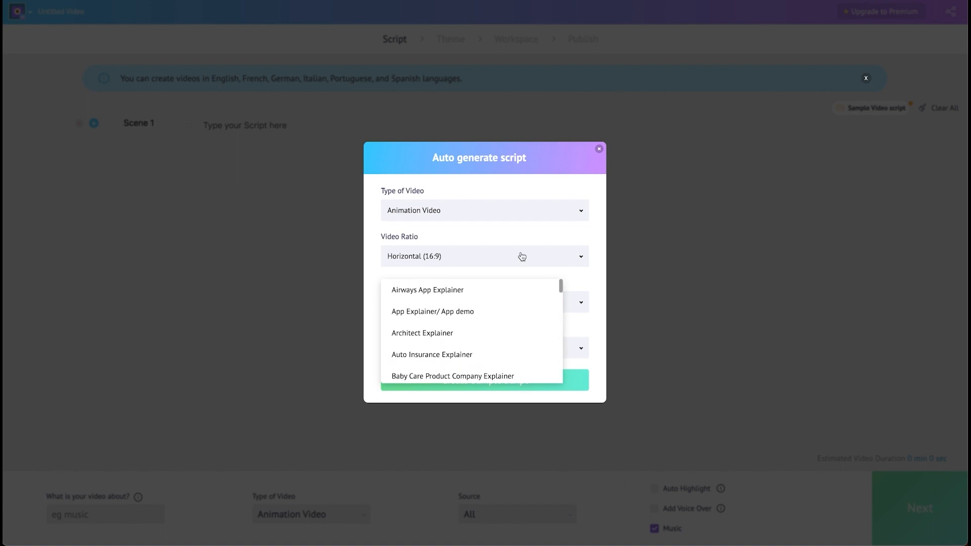
pyautogui.click(587, 331)
pyautogui.click(455, 348)
pyautogui.click(450, 332)
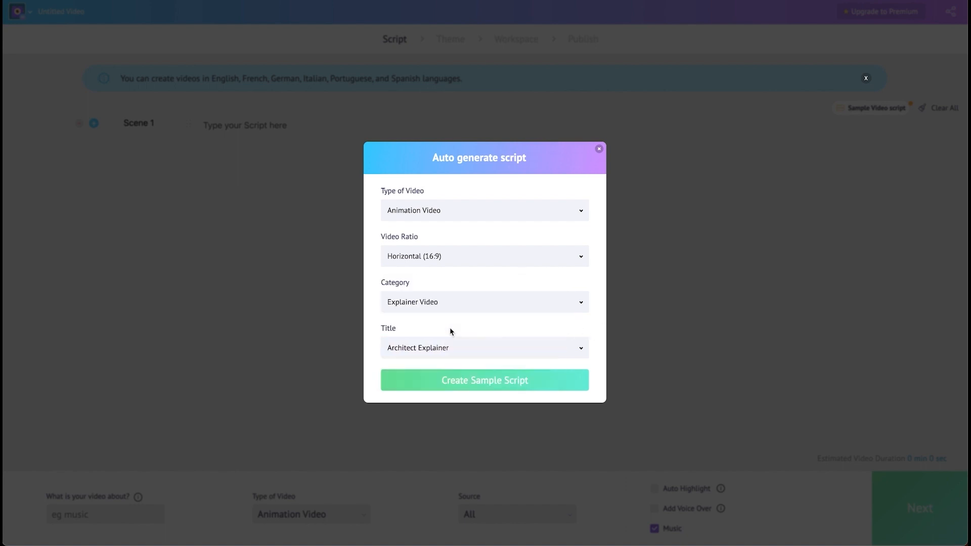
pyautogui.click(495, 384)
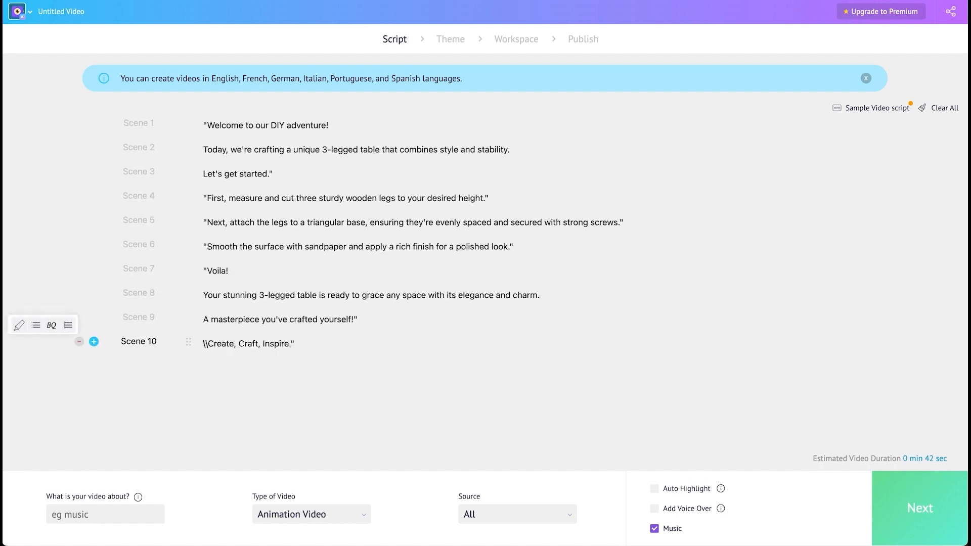
# Step: Insert the copied table script as scenes and delete stray quotation marks and trailing punctuation
pyautogui.press('BackSpace')
pyautogui.press('BackSpace')
pyautogui.click(306, 341)
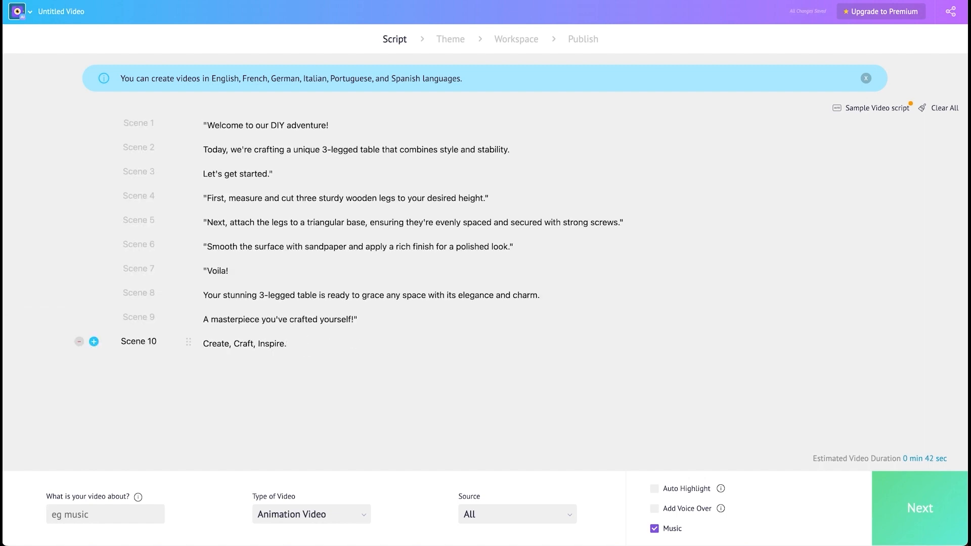
pyautogui.click(358, 319)
pyautogui.press('BackSpace')
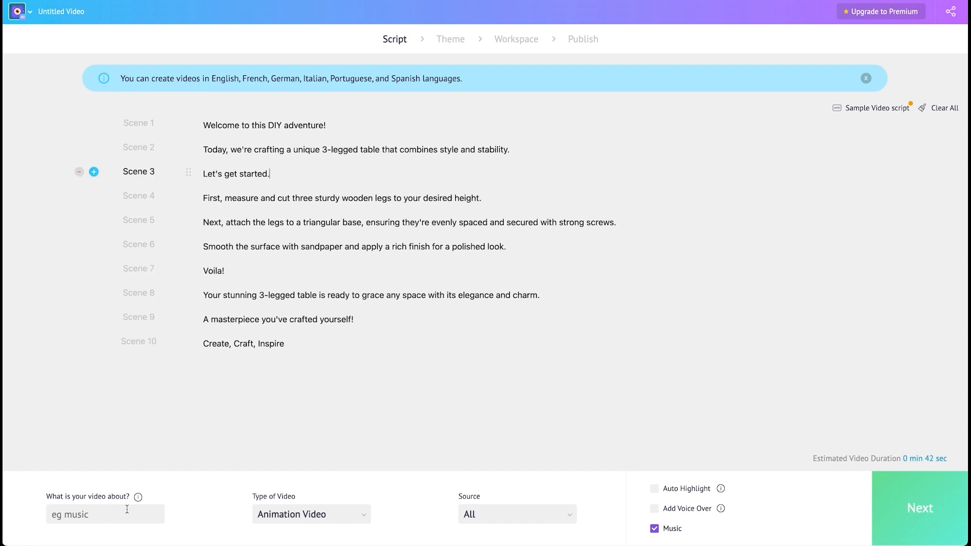
# Step: Set the video topic to woodworking
pyautogui.click(127, 509)
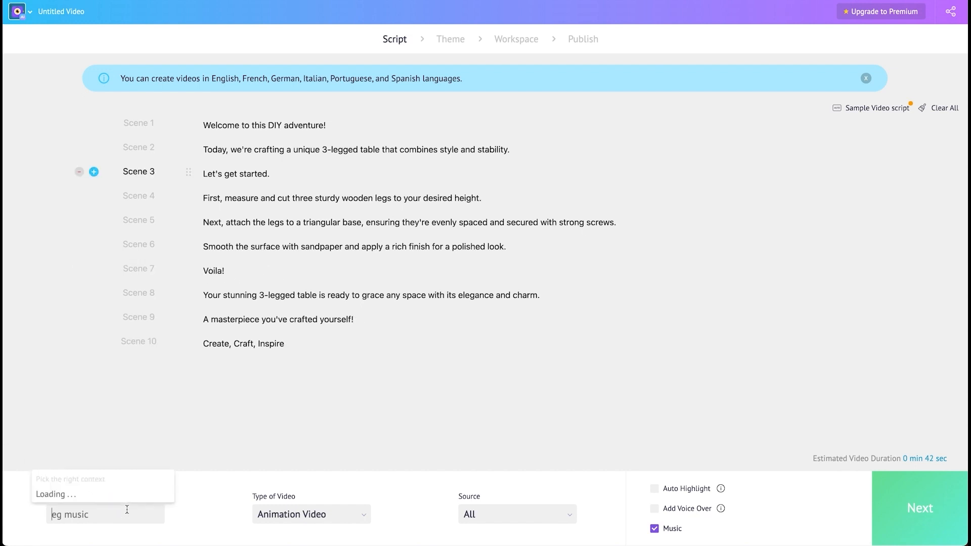
pyautogui.write('w')
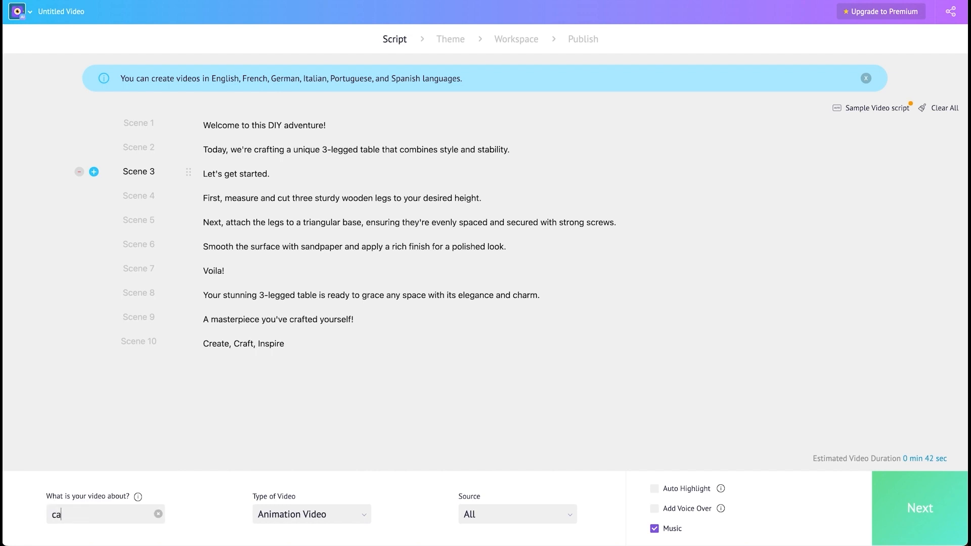
pyautogui.write('oodworking')
# Step: Enable Auto Highlight and Add Voice Over for the video
pyautogui.click(558, 515)
pyautogui.click(593, 479)
pyautogui.click(657, 511)
# Step: Configure the voice-over as English with a British accent and female voice, then continue to theme selection
pyautogui.click(441, 207)
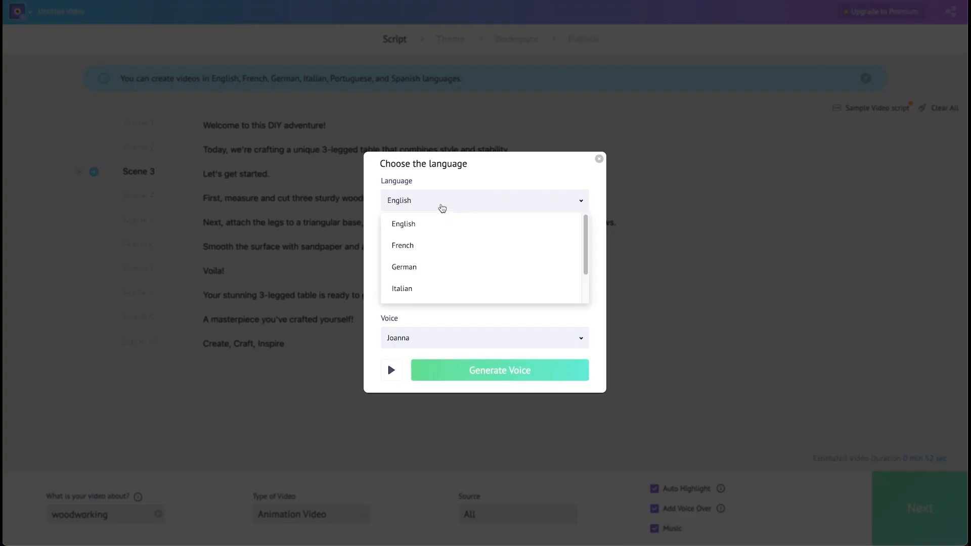
pyautogui.click(436, 231)
pyautogui.click(429, 249)
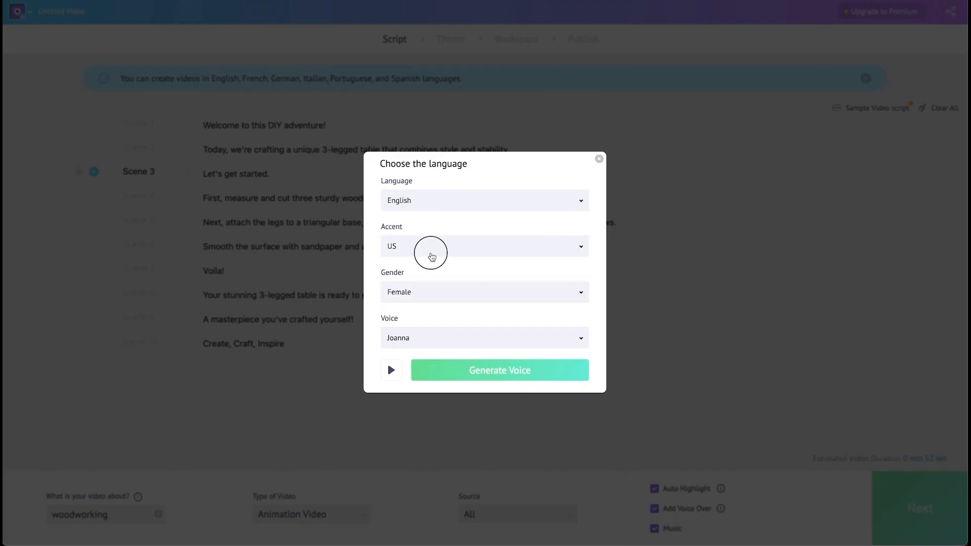
pyautogui.scroll(-2, 423, 323)
pyautogui.scroll(3, 423, 323)
pyautogui.click(421, 293)
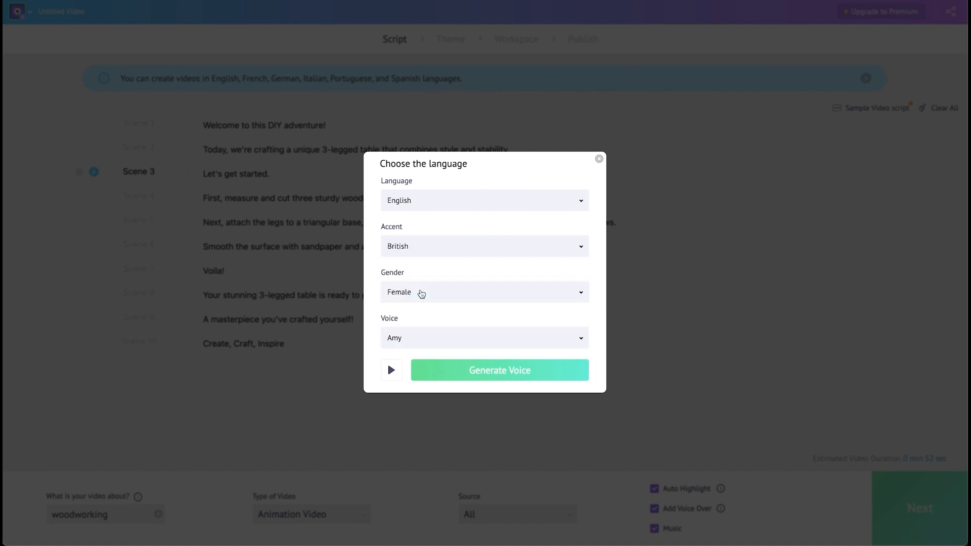
pyautogui.click(443, 302)
pyautogui.click(396, 336)
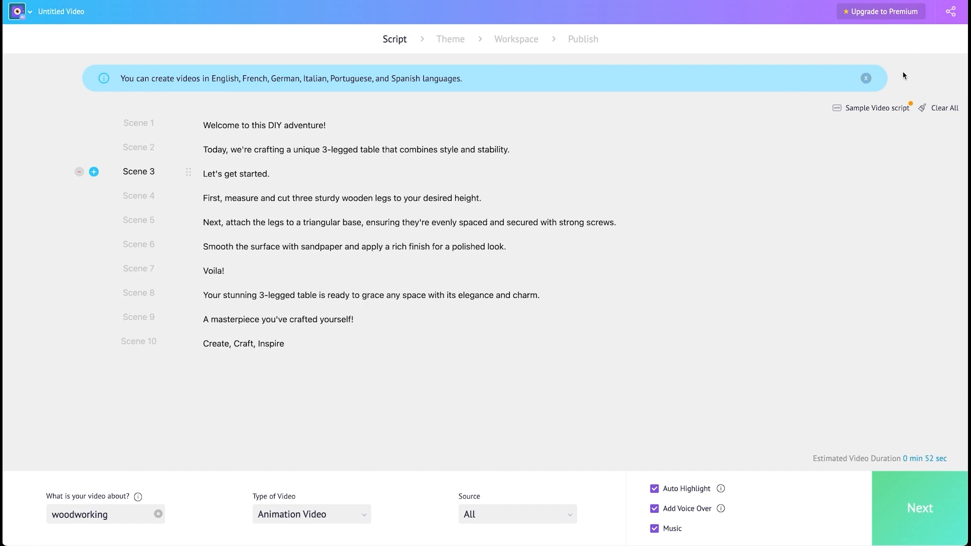
pyautogui.click(905, 488)
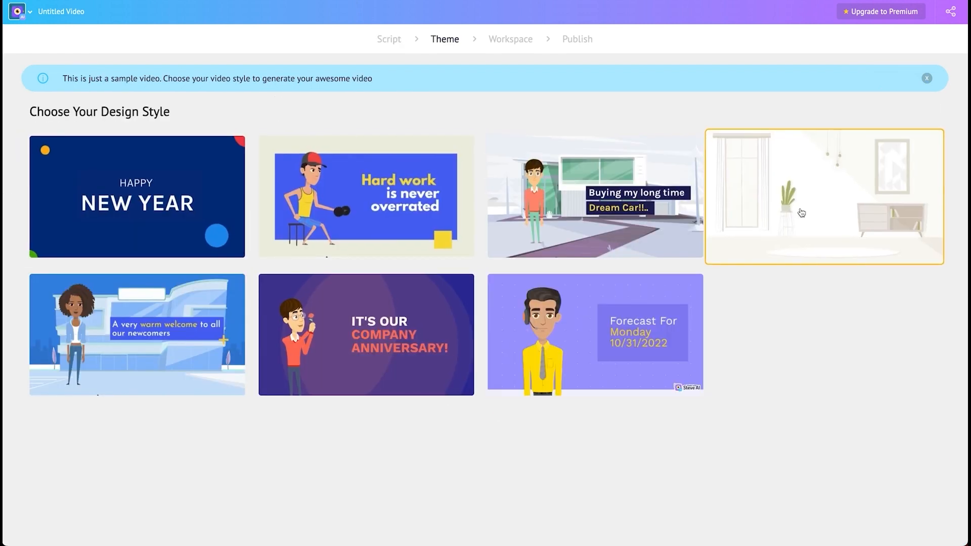
# Step: Choose the interior room design style for the video
pyautogui.click(805, 213)
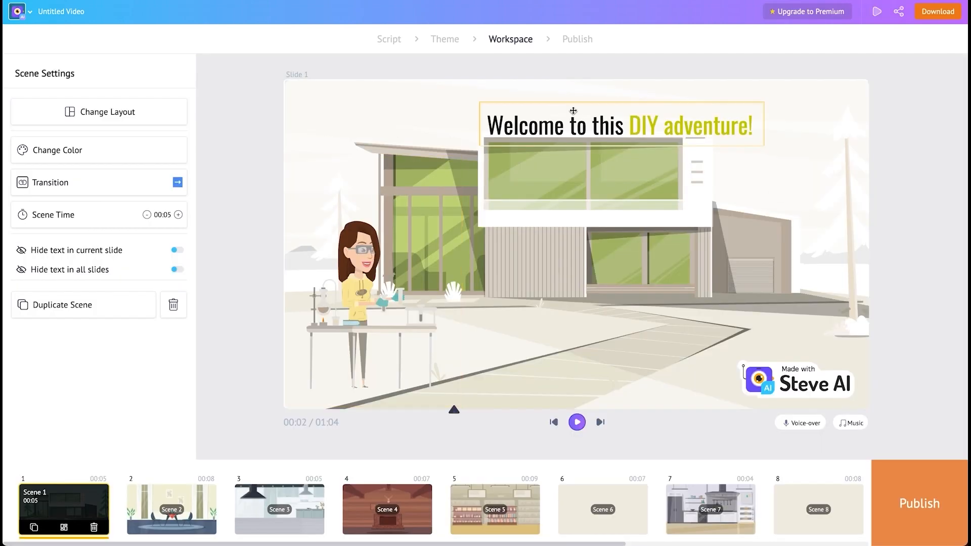
# Step: Change the first scene's layout to the one with the text panel boxed on the right
pyautogui.click(125, 119)
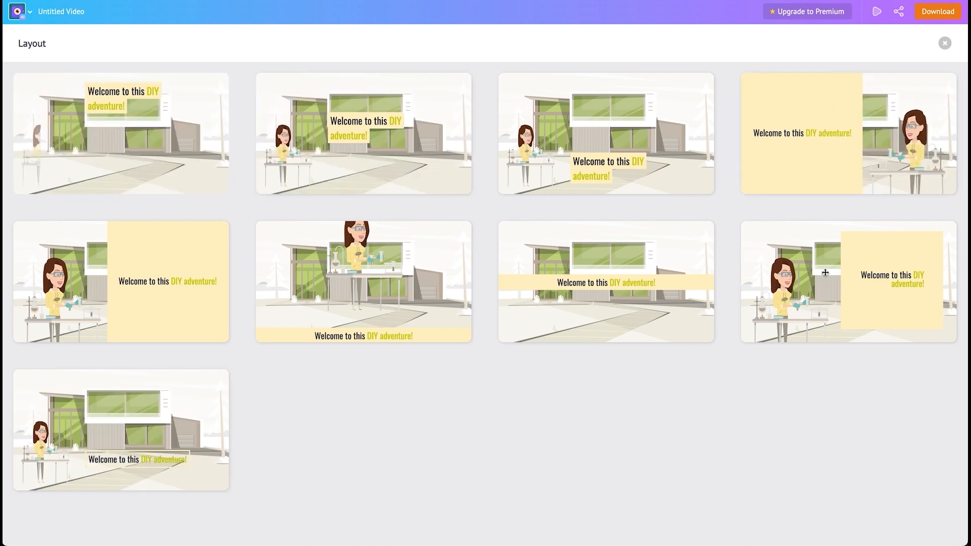
pyautogui.click(824, 273)
# Step: Apply the Grape Vine color theme to all scenes
pyautogui.click(72, 152)
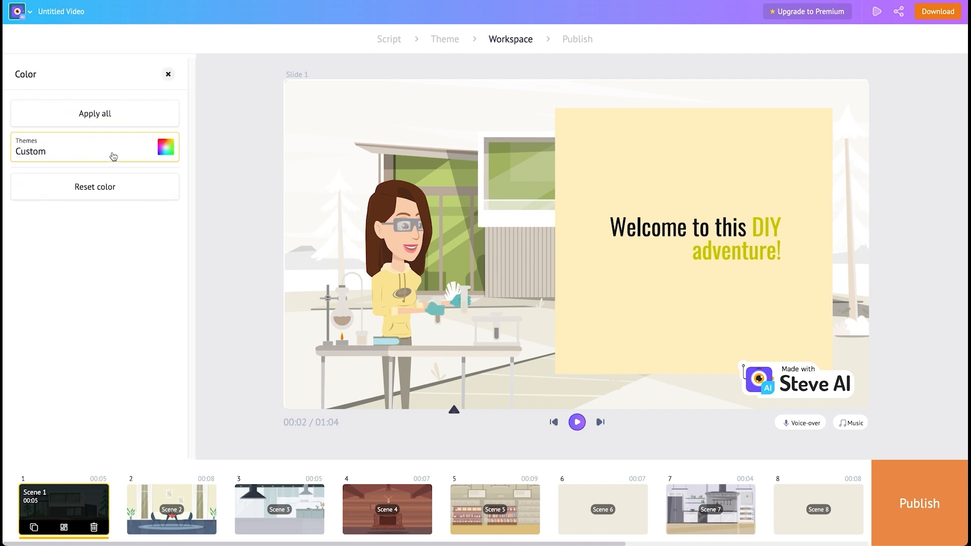
pyautogui.click(113, 154)
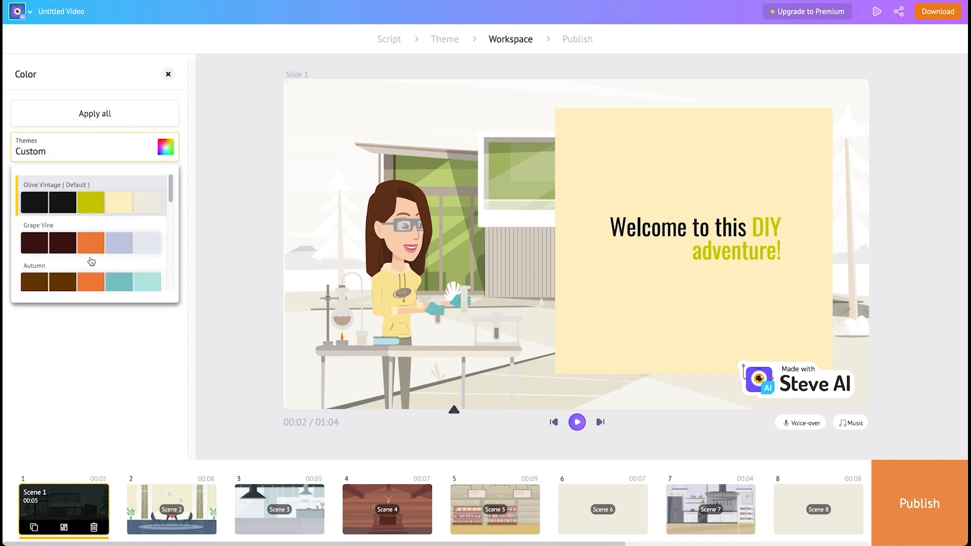
pyautogui.click(90, 242)
pyautogui.click(131, 115)
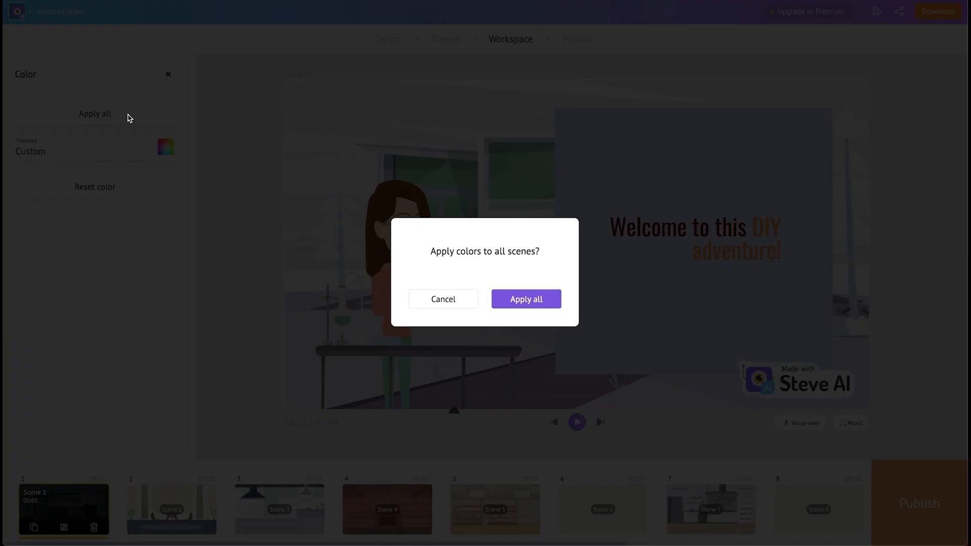
pyautogui.click(524, 297)
# Step: Increase the first scene's time to 10 seconds
pyautogui.click(179, 215)
pyautogui.click(179, 215)
pyautogui.click(178, 215)
pyautogui.click(179, 215)
pyautogui.click(179, 214)
# Step: Select scene 2's caption and inspect its text grid options
pyautogui.click(178, 506)
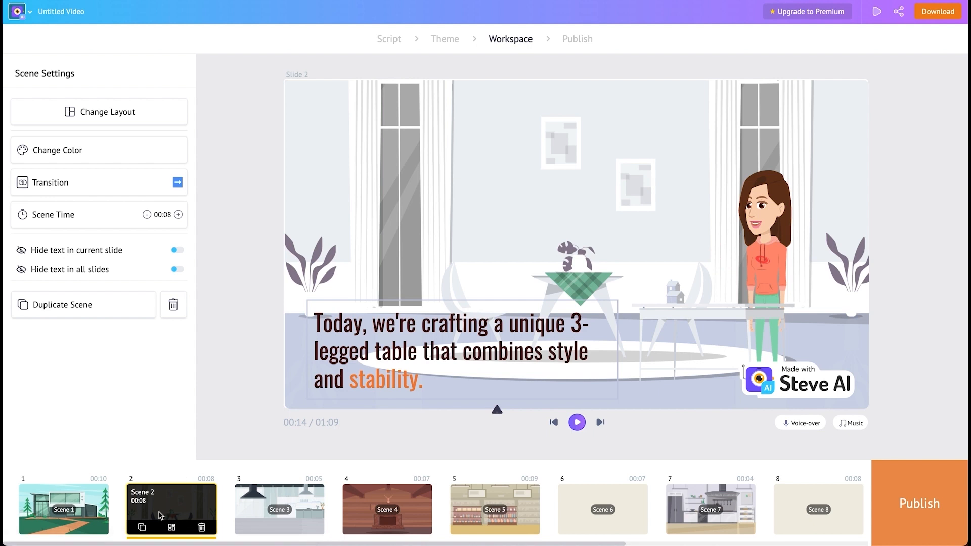
pyautogui.click(391, 343)
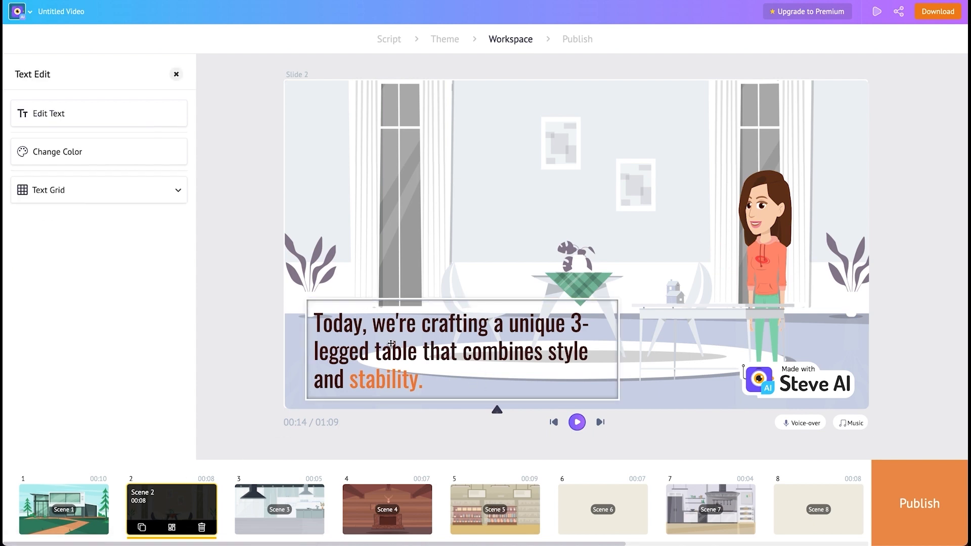
pyautogui.click(127, 191)
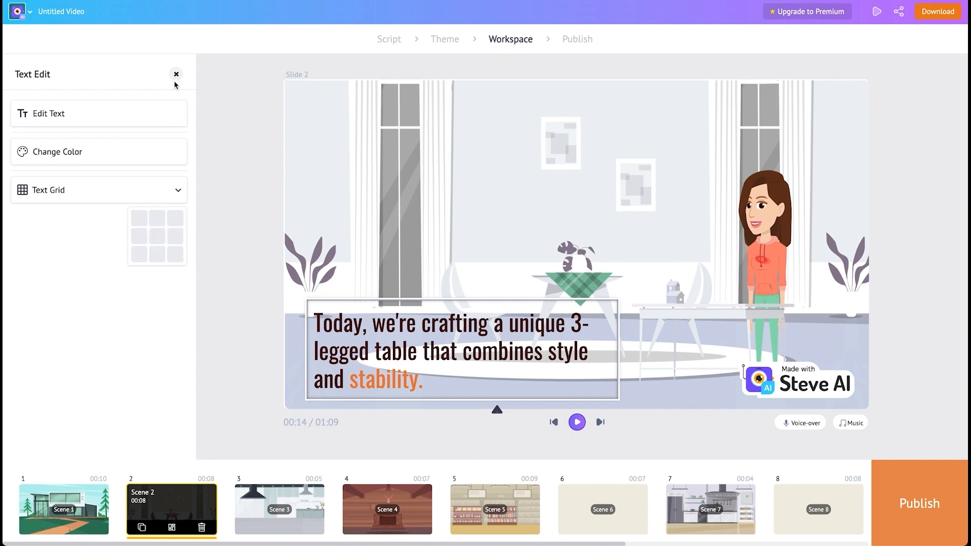
pyautogui.click(176, 74)
# Step: Reduce scene 2's time to 7 seconds
pyautogui.click(147, 215)
pyautogui.click(176, 184)
pyautogui.scroll(-2, 117, 255)
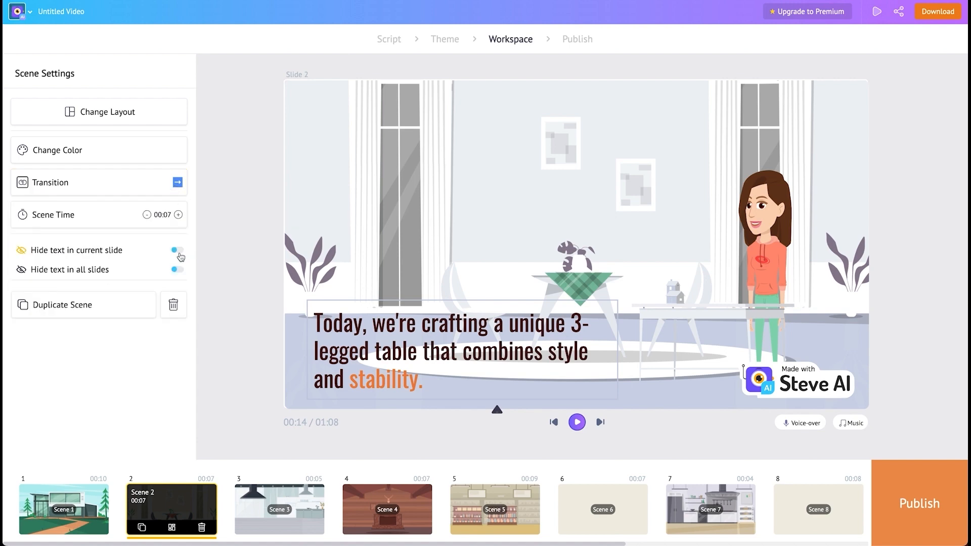
pyautogui.click(178, 251)
pyautogui.click(180, 252)
# Step: Change the character's action in scene 7 to the rocket 'sitting' animation
pyautogui.click(670, 518)
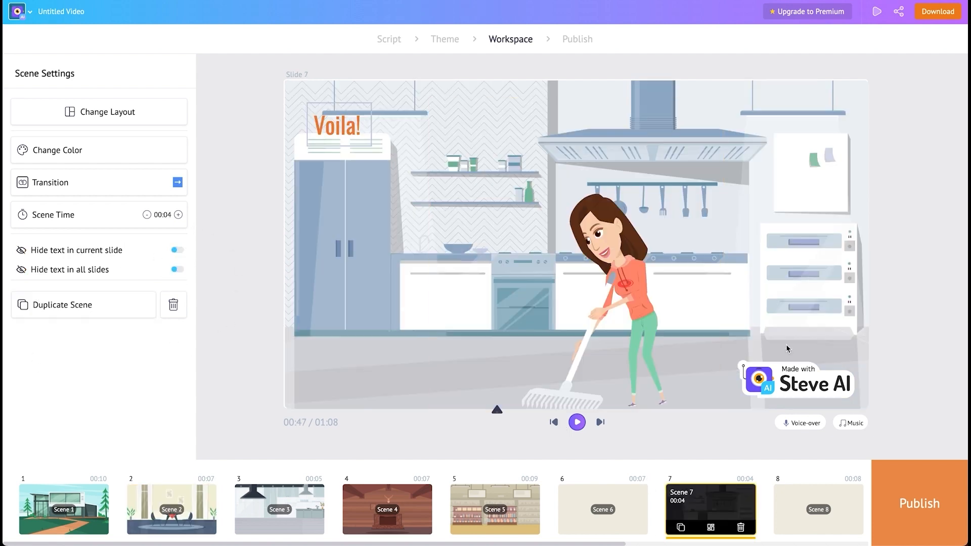
pyautogui.click(642, 302)
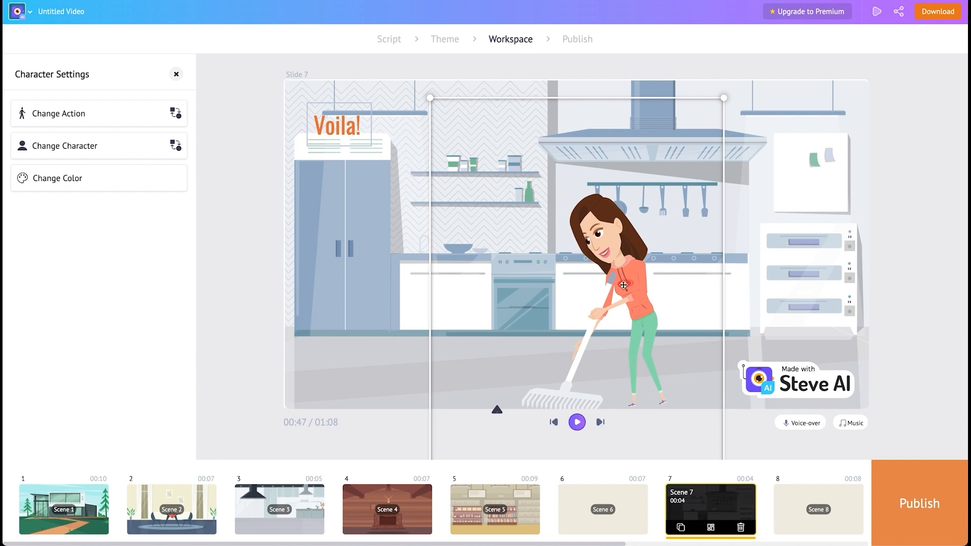
pyautogui.click(155, 114)
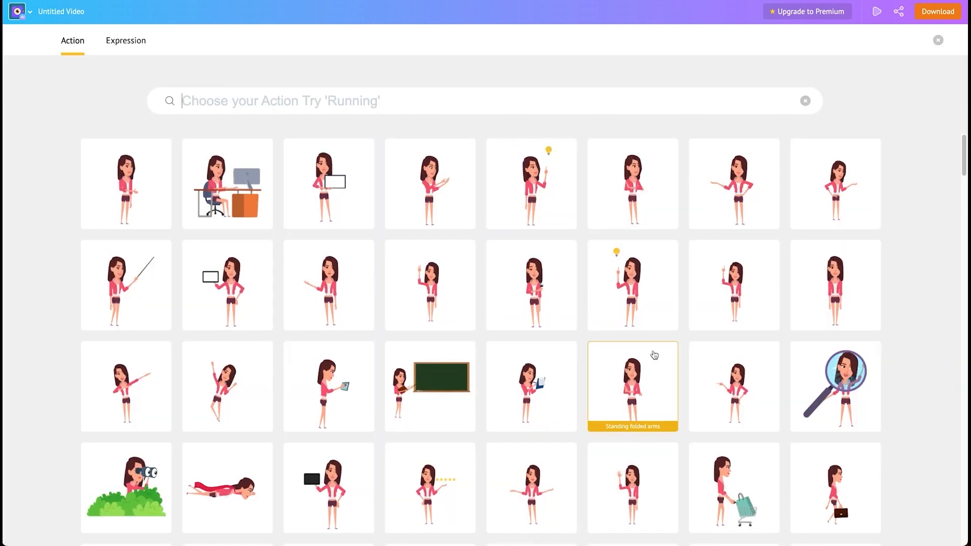
pyautogui.scroll(-4, 654, 355)
pyautogui.scroll(-9, 654, 355)
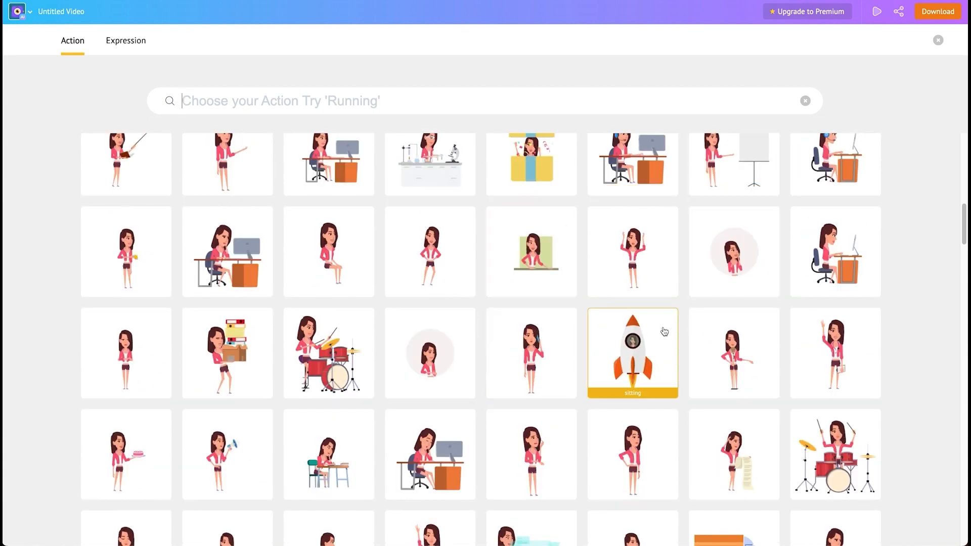
pyautogui.click(634, 349)
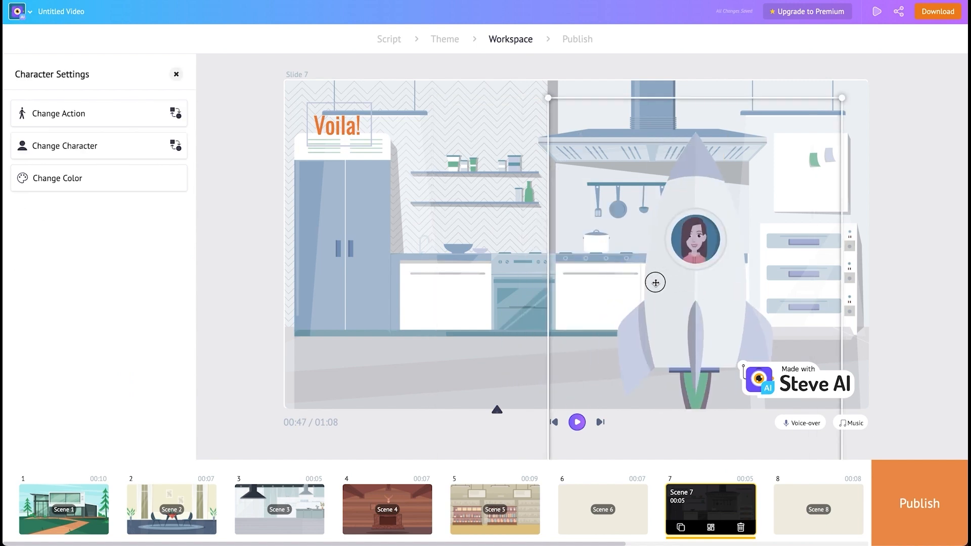
# Step: Move the rocket character slightly left and swap it for the bearded man in a green cap
pyautogui.moveTo(654, 280); pyautogui.dragTo(616, 320)
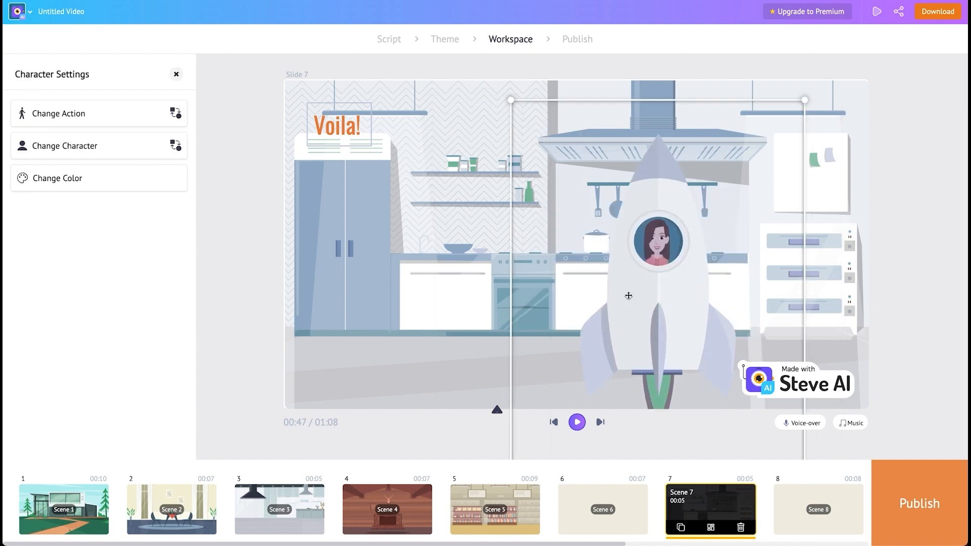
pyautogui.click(149, 144)
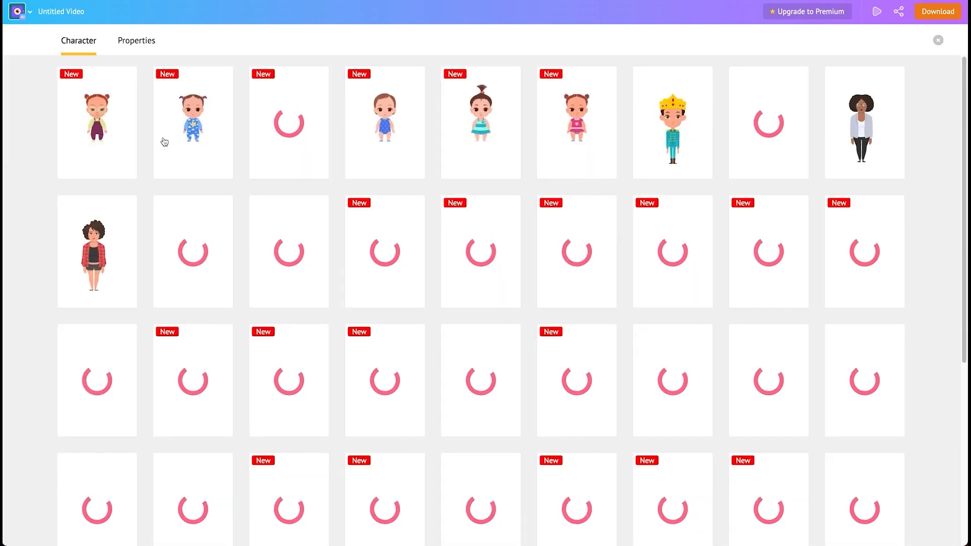
pyautogui.scroll(-3, 509, 180)
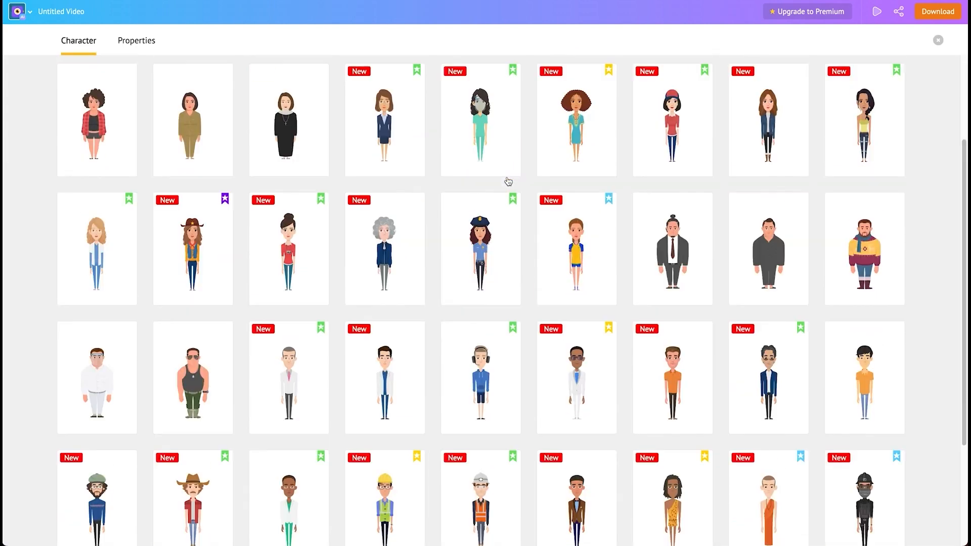
pyautogui.scroll(-3, 762, 303)
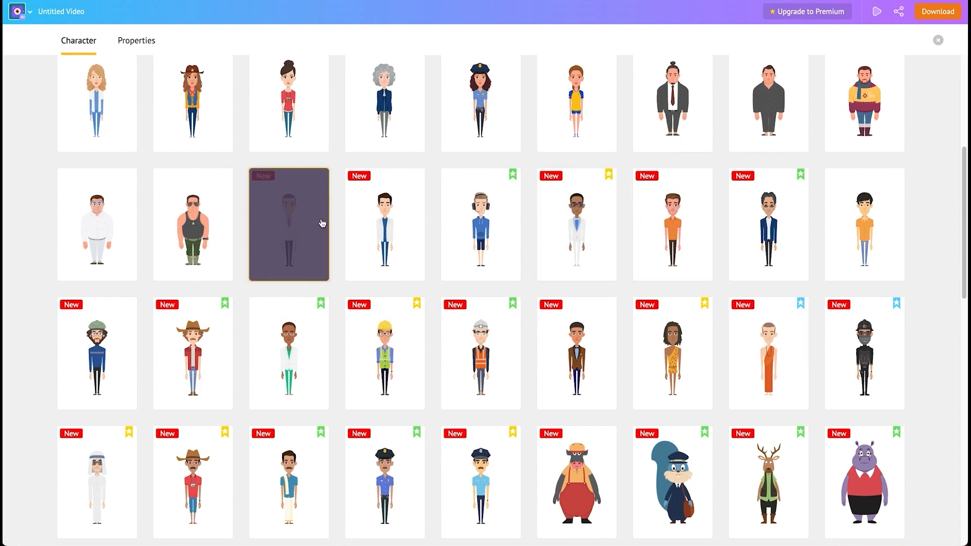
pyautogui.click(481, 121)
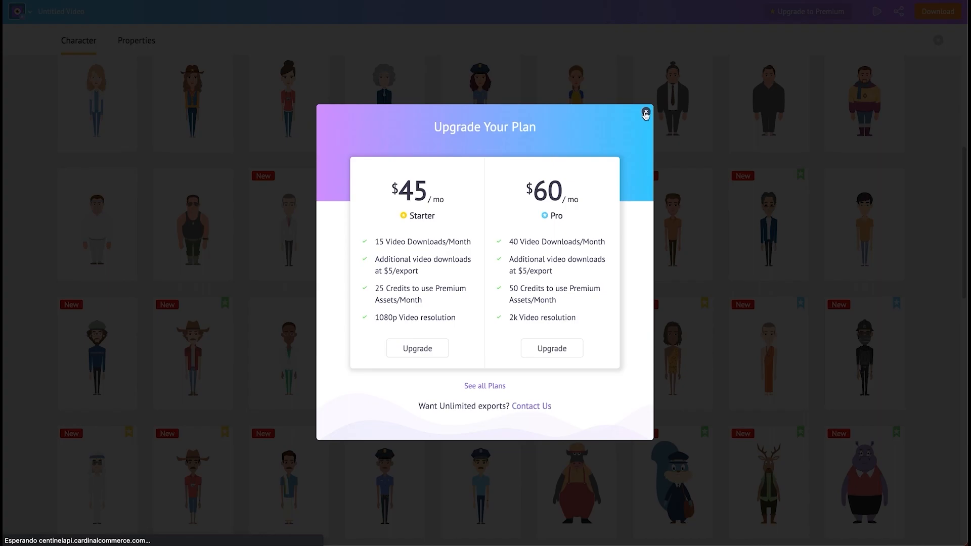
pyautogui.click(645, 114)
pyautogui.click(79, 363)
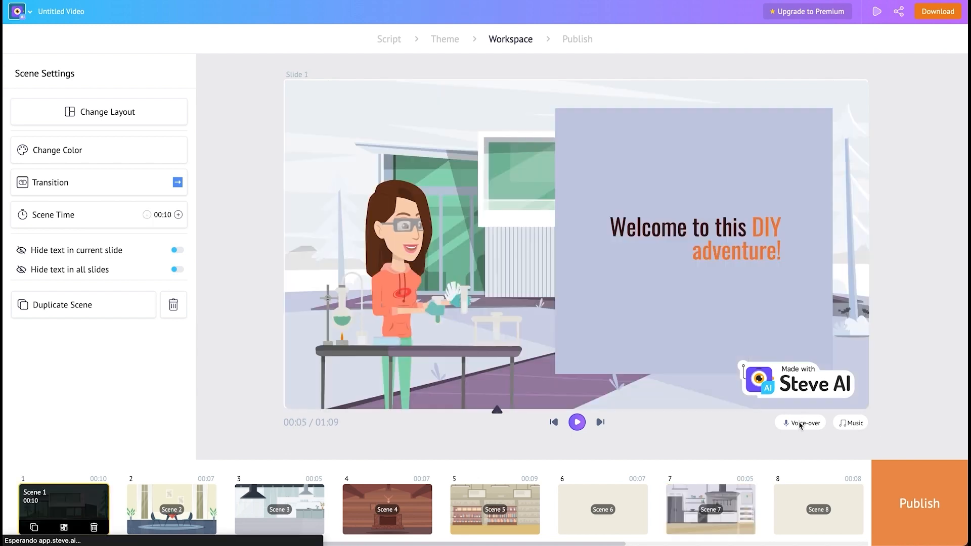
# Step: Review the video's voice-over and music settings
pyautogui.click(798, 422)
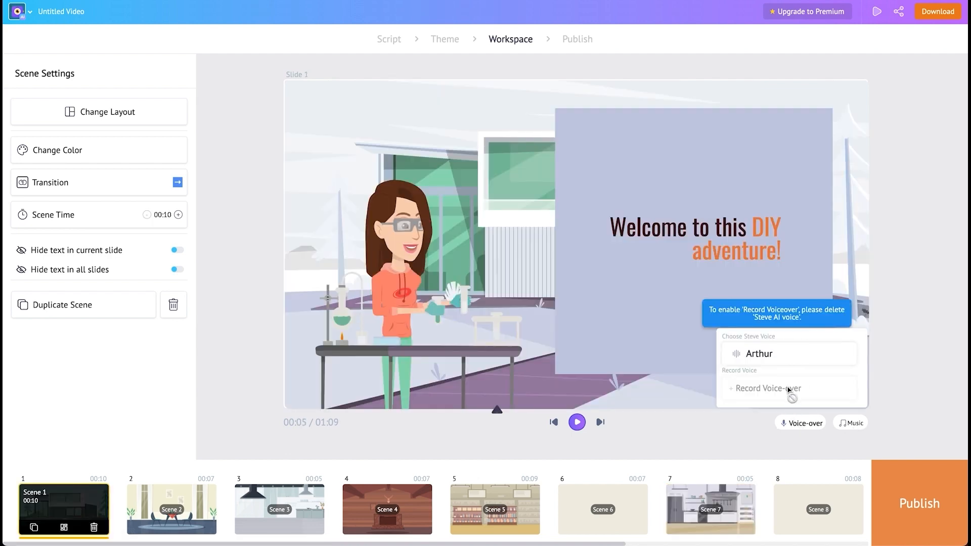
pyautogui.moveTo(824, 356)
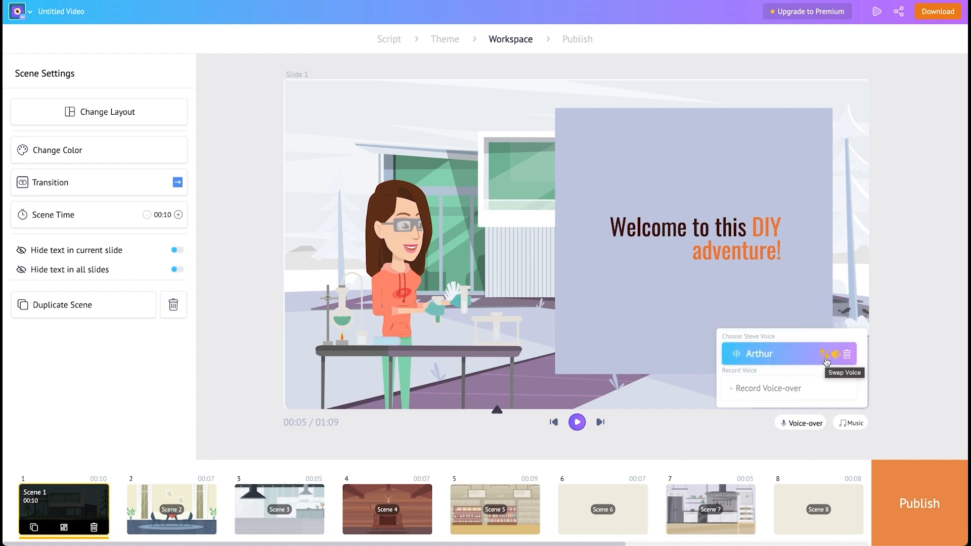
pyautogui.click(912, 421)
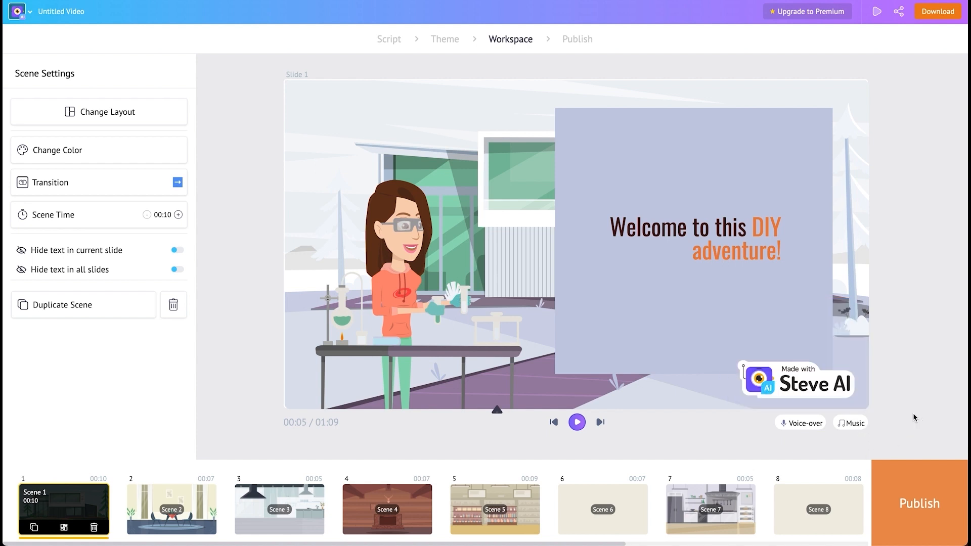
pyautogui.click(854, 425)
pyautogui.moveTo(781, 389)
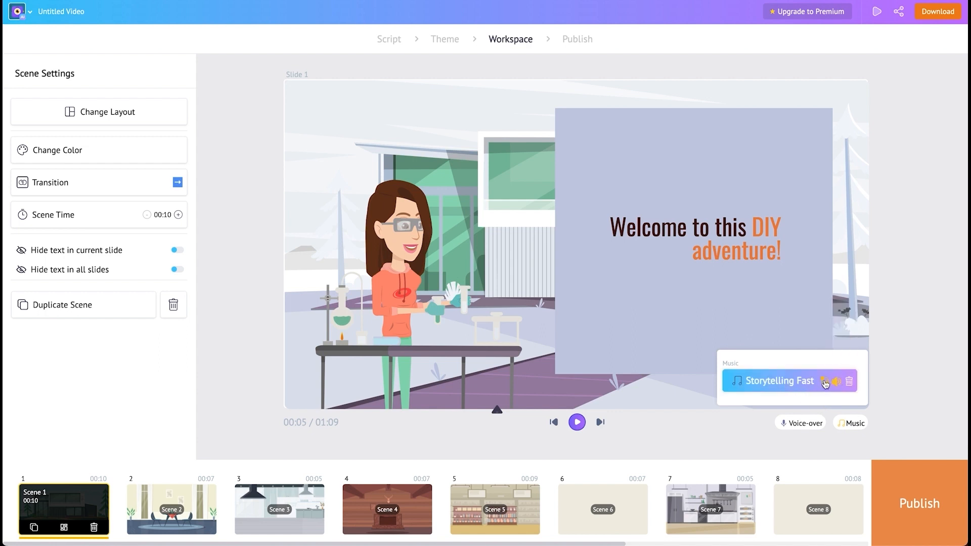
pyautogui.moveTo(854, 386)
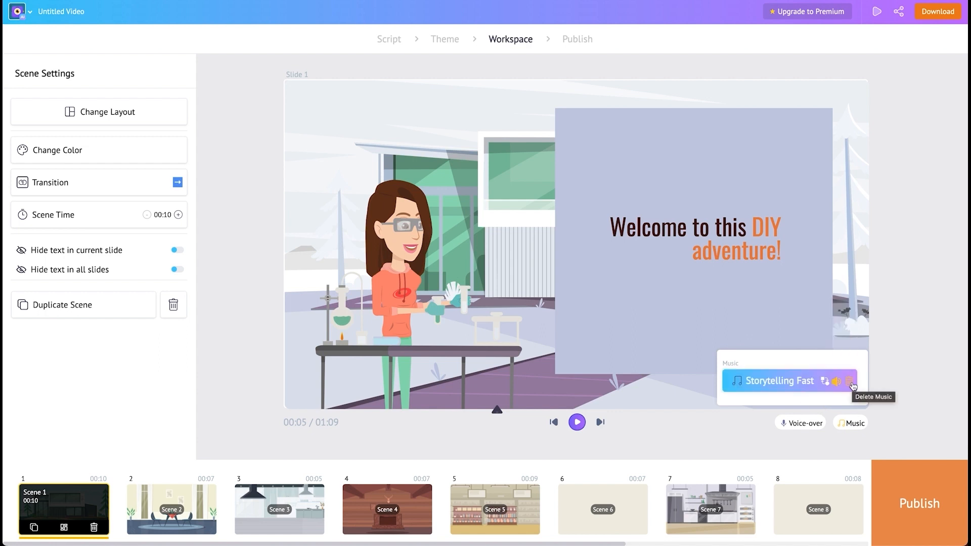
pyautogui.click(932, 384)
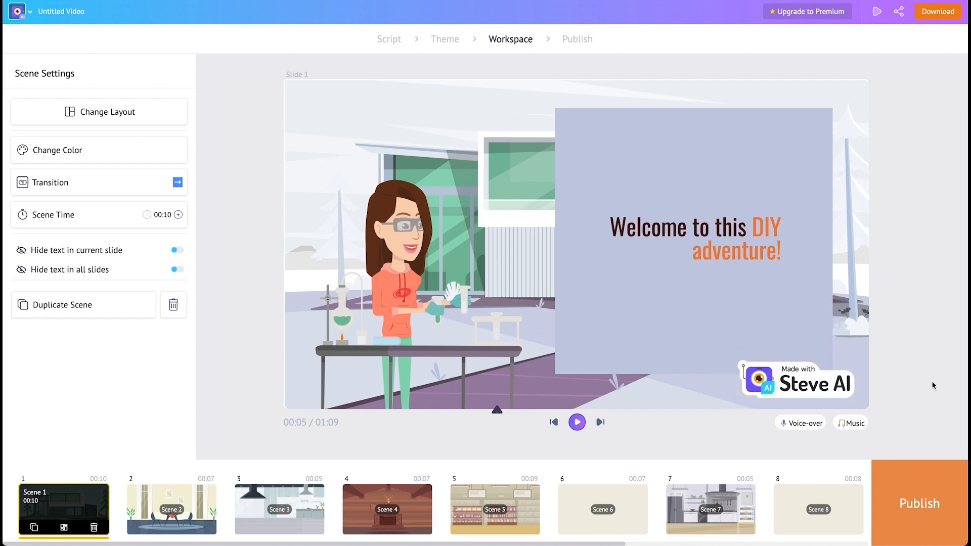
# Step: Proceed to the publish page for the video
pyautogui.click(924, 504)
pyautogui.moveTo(832, 121); pyautogui.dragTo(941, 121)
pyautogui.click(878, 167)
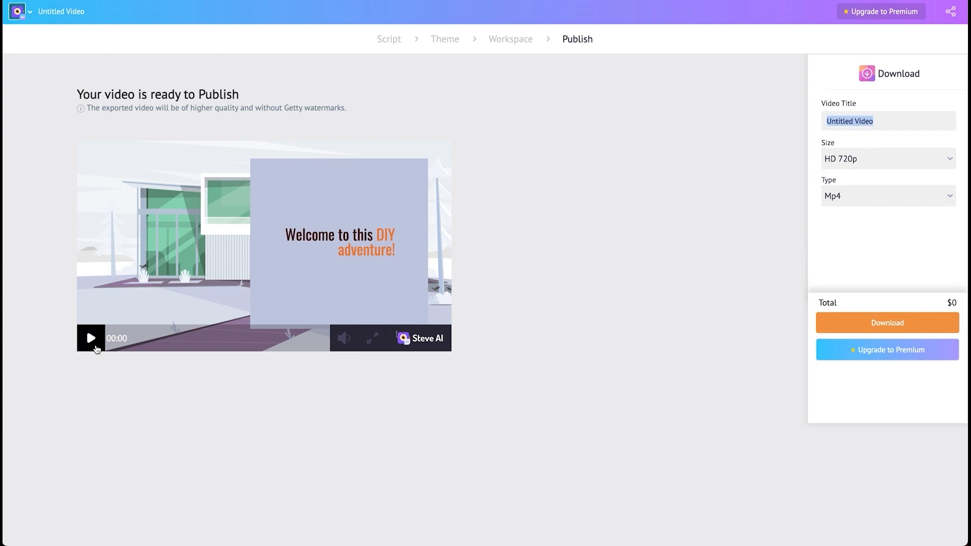
pyautogui.click(59, 107)
pyautogui.moveTo(58, 107); pyautogui.dragTo(395, 113)
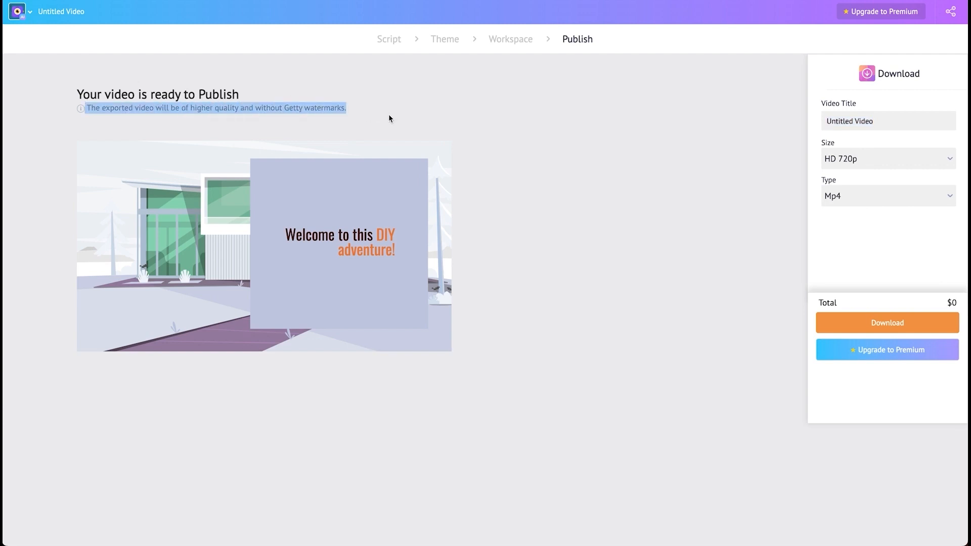
# Step: Play the preview and download the video as HD 720p Mp4
pyautogui.moveTo(79, 345)
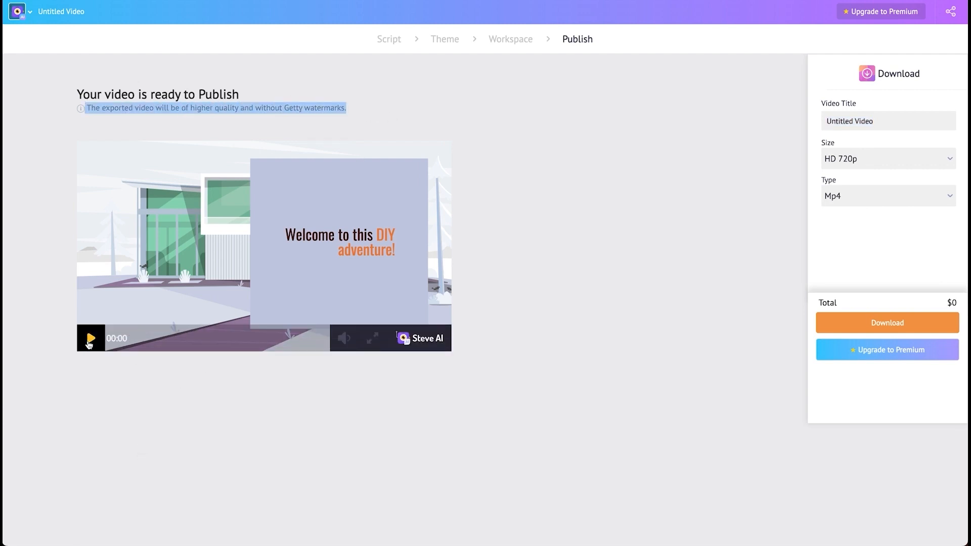
pyautogui.click(89, 339)
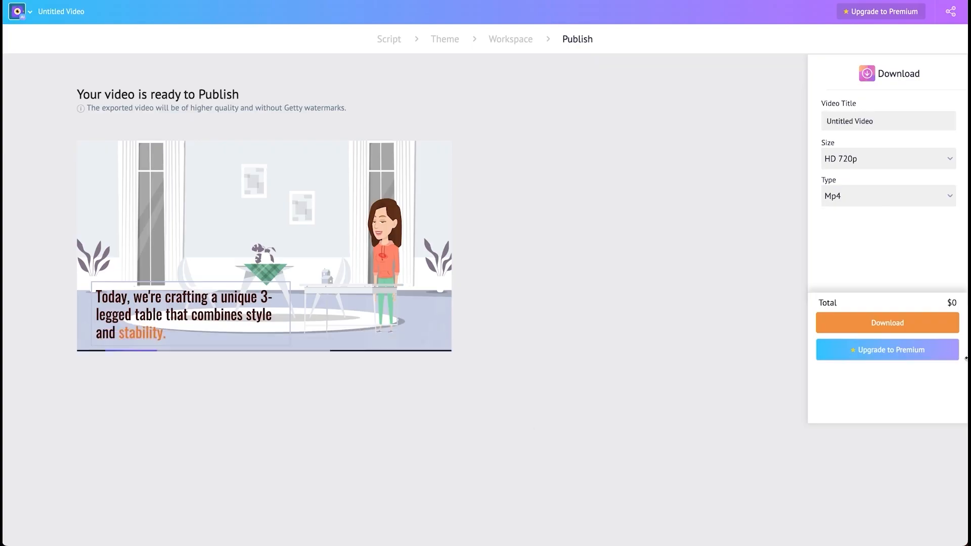
pyautogui.click(909, 330)
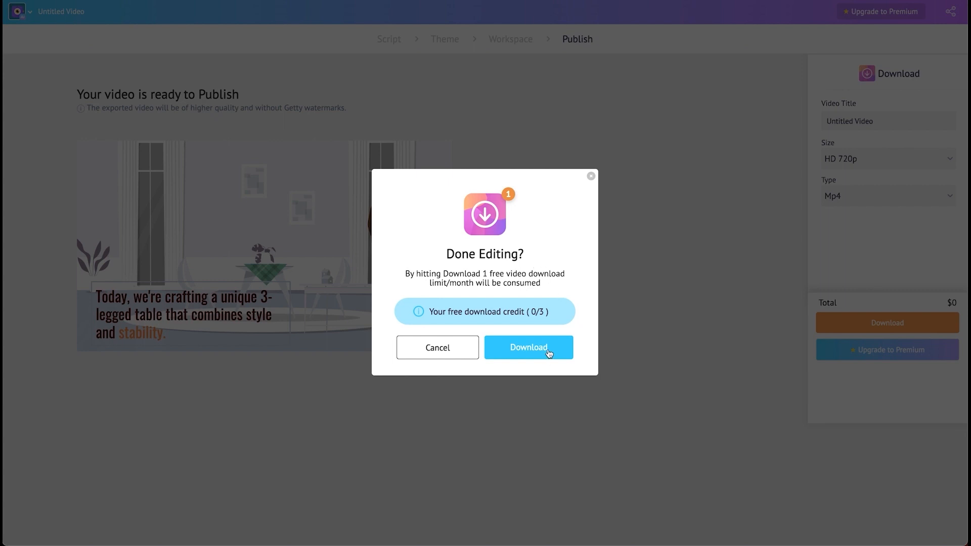
pyautogui.click(566, 354)
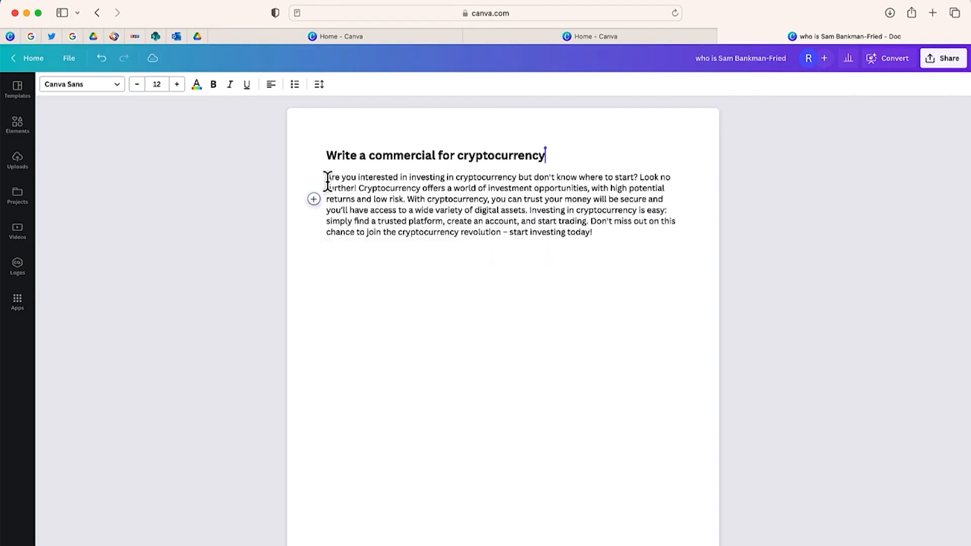
# Step: Switch to the Canva document and select the generated cryptocurrency commercial text
pyautogui.moveTo(327, 177); pyautogui.dragTo(593, 238)
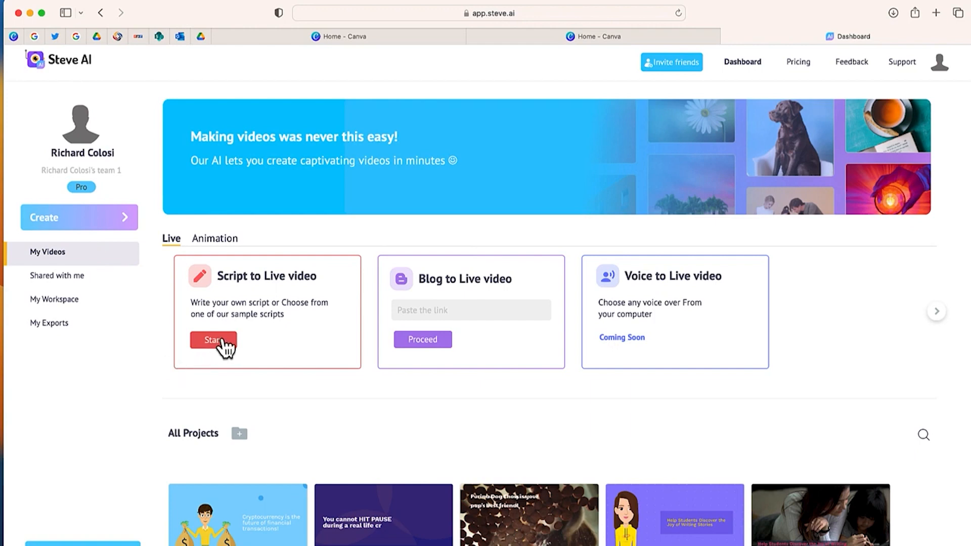
# Step: Start a new Script to Live video project in Steve AI
pyautogui.click(222, 339)
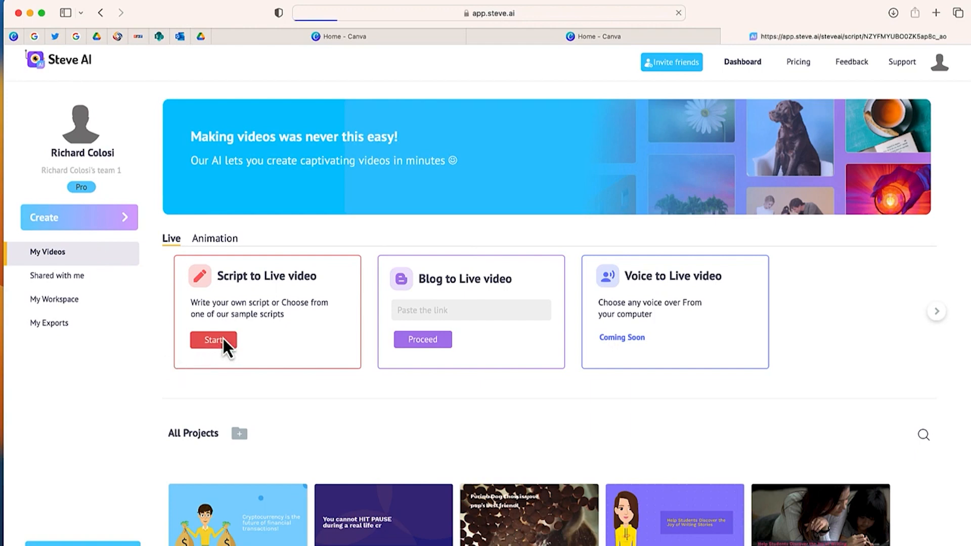
pyautogui.click(422, 259)
pyautogui.click(425, 297)
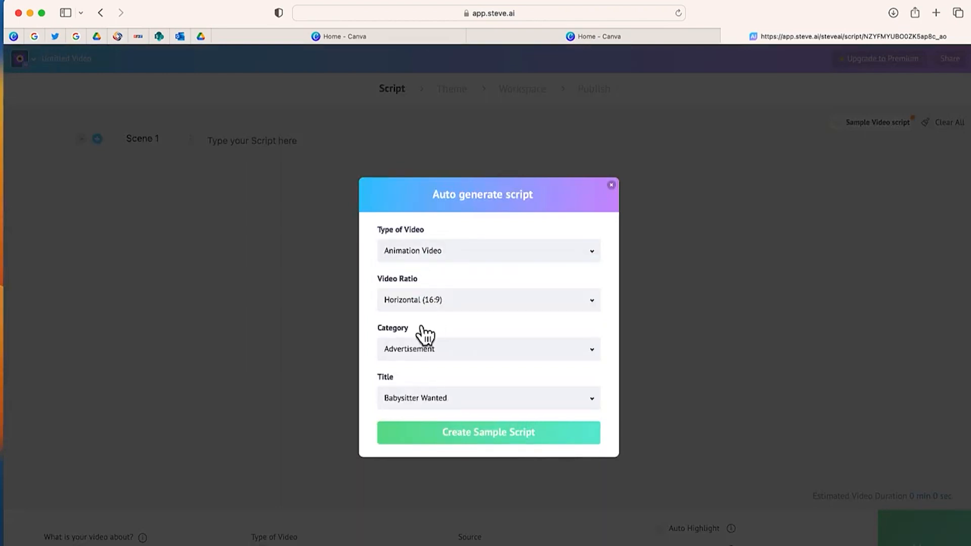
# Step: Generate a sample advertisement script, delete its scenes, and paste the cryptocurrency commercial text in as the script
pyautogui.click(451, 436)
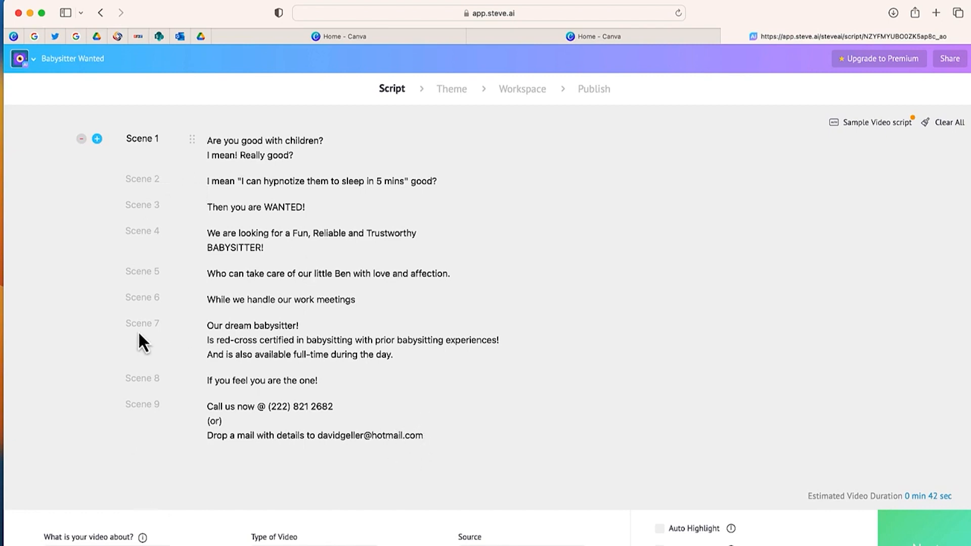
pyautogui.click(80, 140)
pyautogui.click(81, 140)
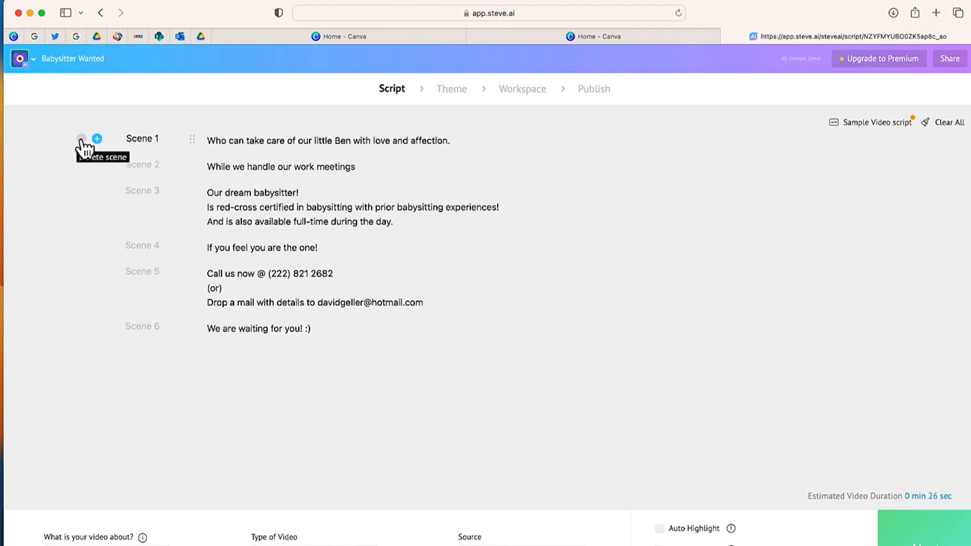
pyautogui.click(81, 140)
pyautogui.click(81, 140)
pyautogui.click(81, 139)
pyautogui.click(218, 142)
pyautogui.write("Are you interested in investing in cryptocurrency but don't know where to start? Look no further! Cryptocurrency offers a world of investment opportunities, with high potential returns and low risk. With cryptocurrency, you can trust your money will be secure and you'll have access to a wide variety of digital assets. Investing in cryptocurrency is easy: simply find a trusted platform, create an account, and start trading. Don't miss out on this chance to join the cryptocurrency revolution - start investing today!")
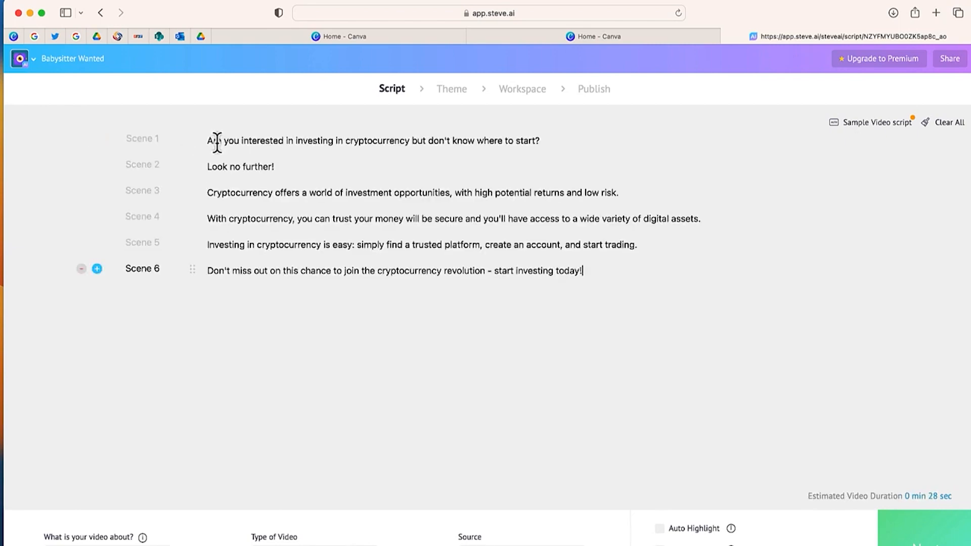
# Step: Continue to the theme stage and choose the building-illustration design style
pyautogui.click(923, 537)
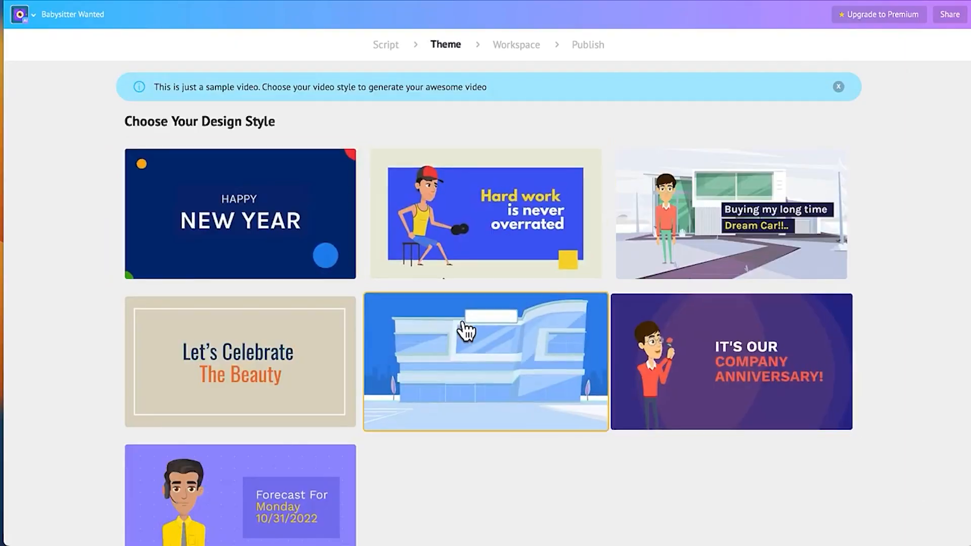
pyautogui.click(442, 329)
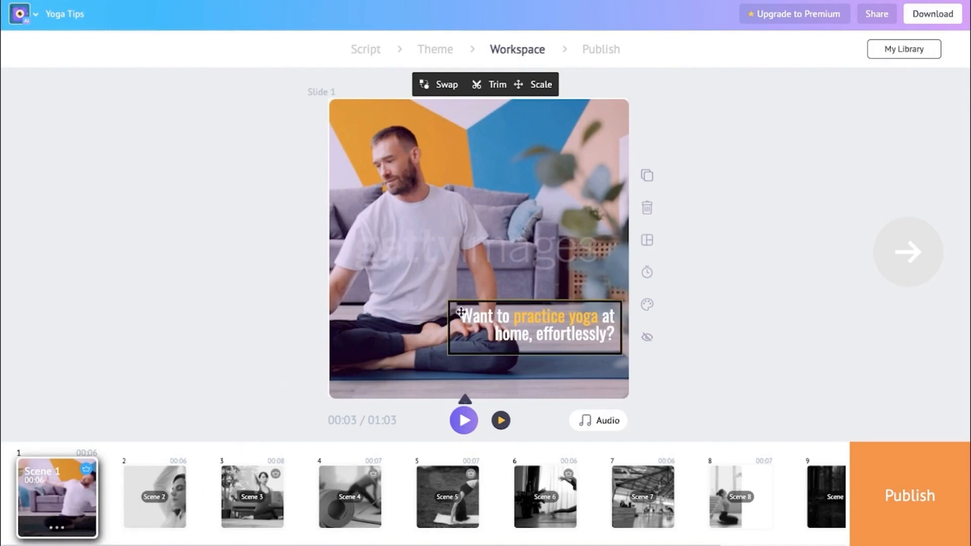
# Step: Browse the Yoga Tips slides and move the first slide's caption box to the top of the frame
pyautogui.click(149, 498)
pyautogui.click(253, 493)
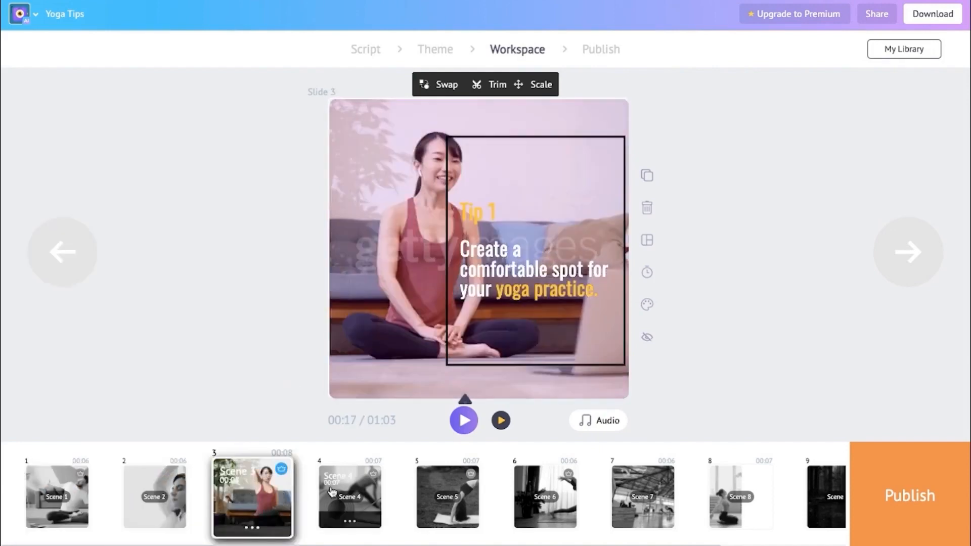
pyautogui.click(349, 493)
pyautogui.click(447, 492)
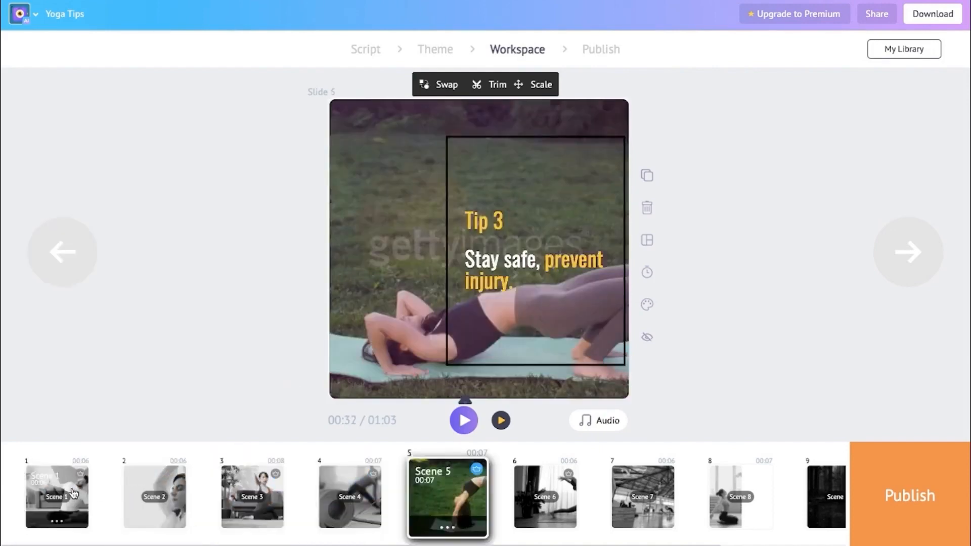
pyautogui.click(57, 493)
pyautogui.click(522, 329)
pyautogui.moveTo(522, 329); pyautogui.dragTo(453, 139)
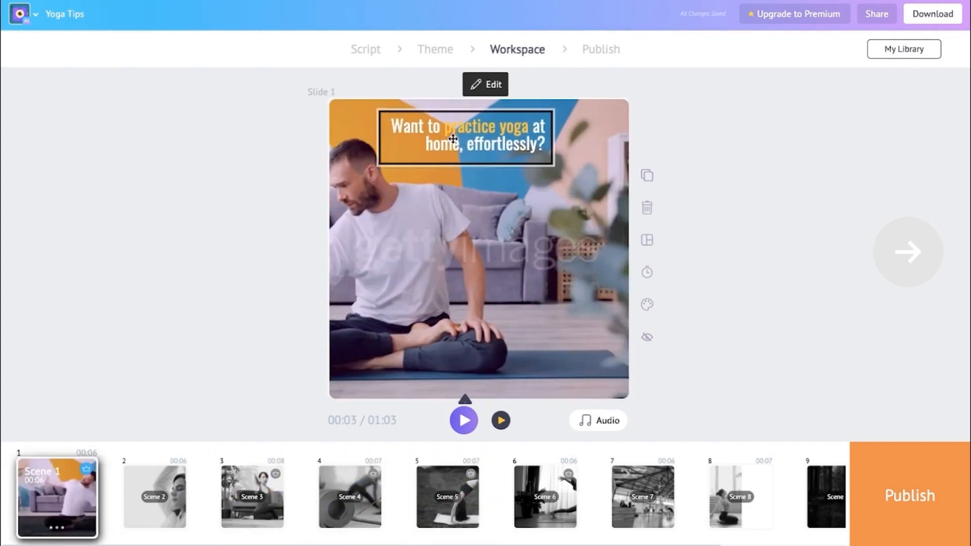
# Step: Apply the first slide's caption edit and trim the slide's video clip
pyautogui.click(493, 85)
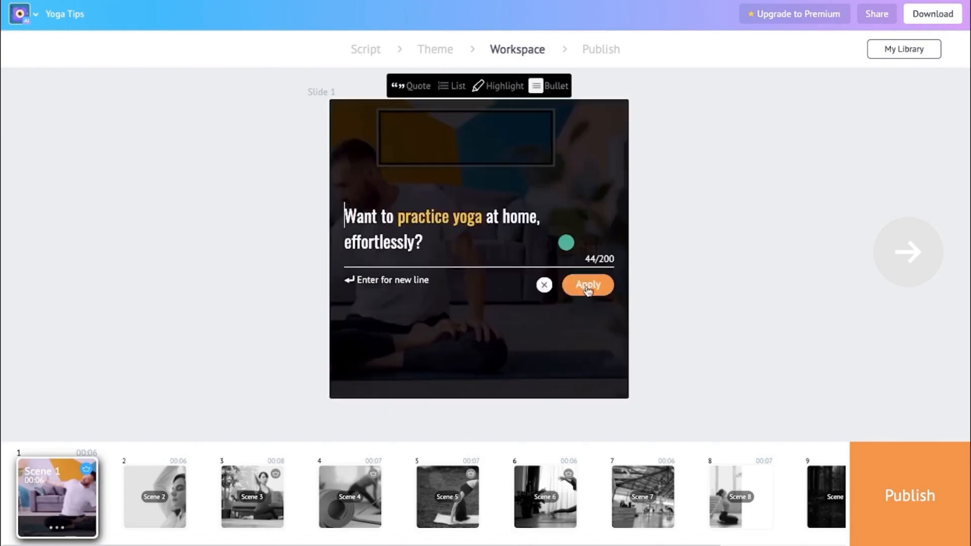
pyautogui.click(587, 286)
pyautogui.click(508, 84)
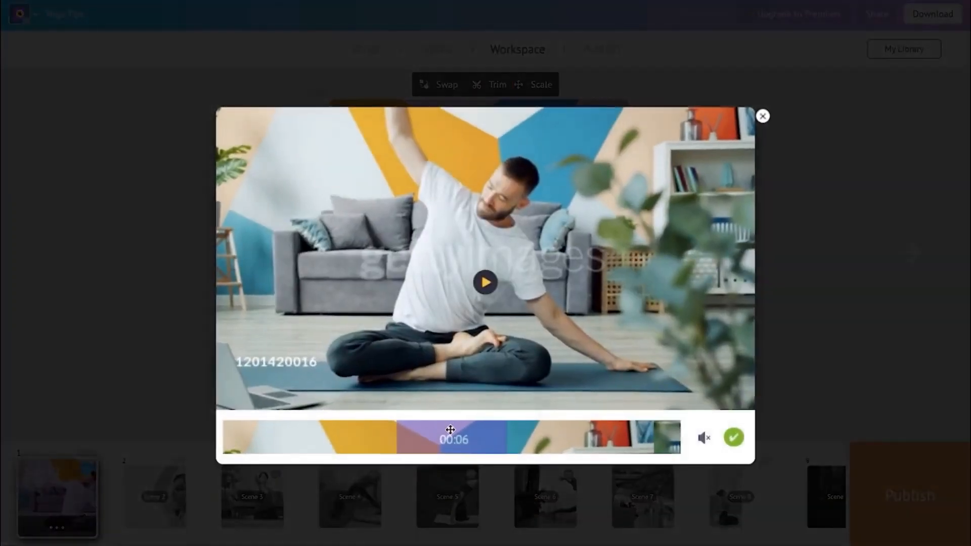
pyautogui.moveTo(450, 429); pyautogui.dragTo(496, 430)
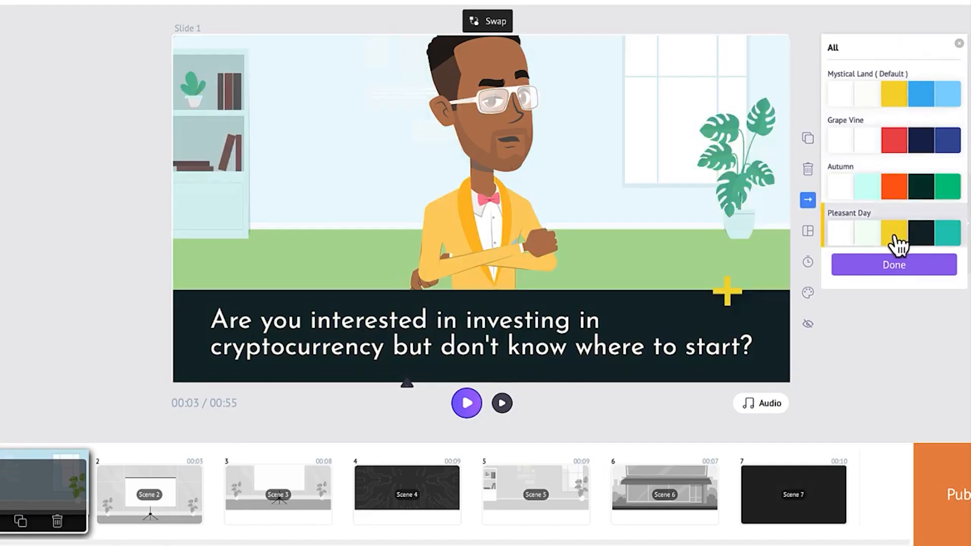
# Step: Review the colour palettes and the caption editor on the first cryptocurrency slide
pyautogui.scroll(-2, 883, 187)
pyautogui.scroll(2, 883, 187)
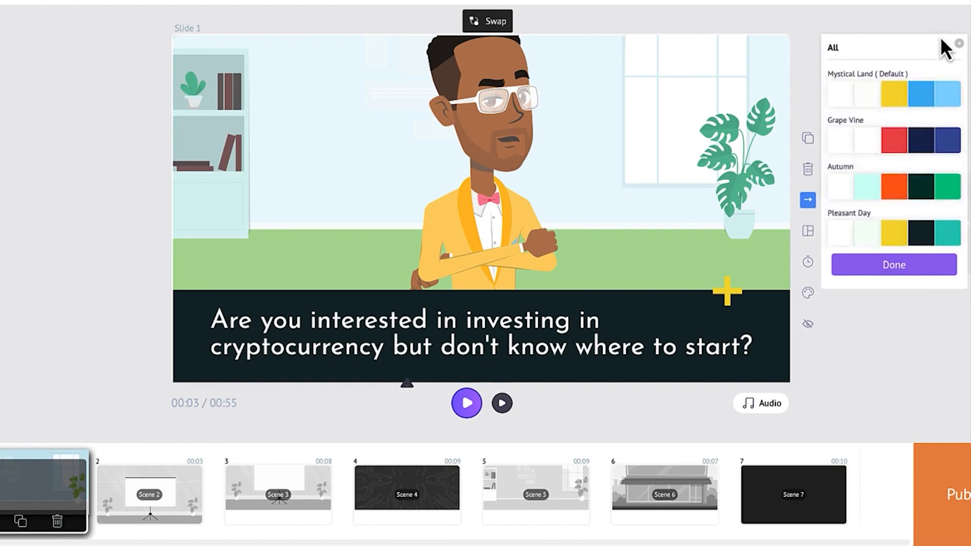
pyautogui.click(959, 45)
pyautogui.click(396, 322)
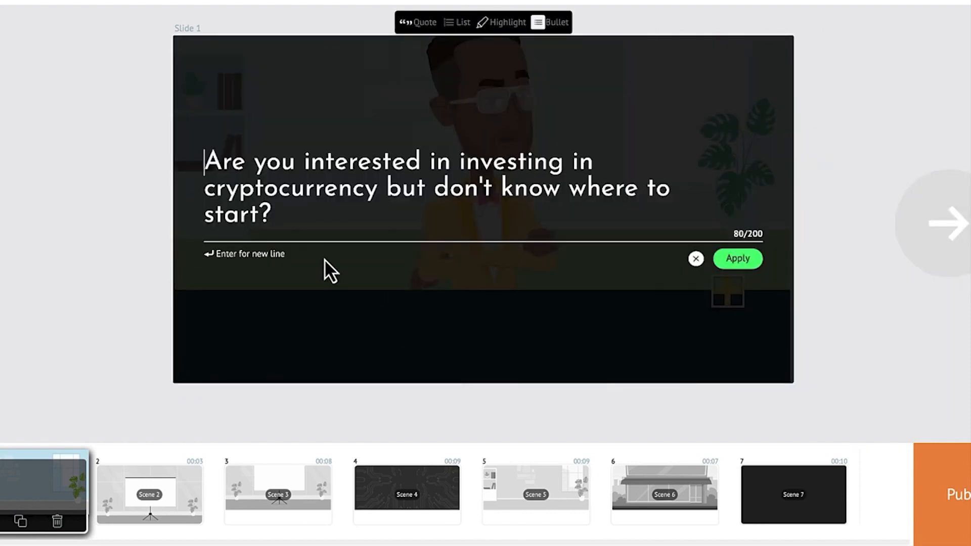
pyautogui.click(696, 259)
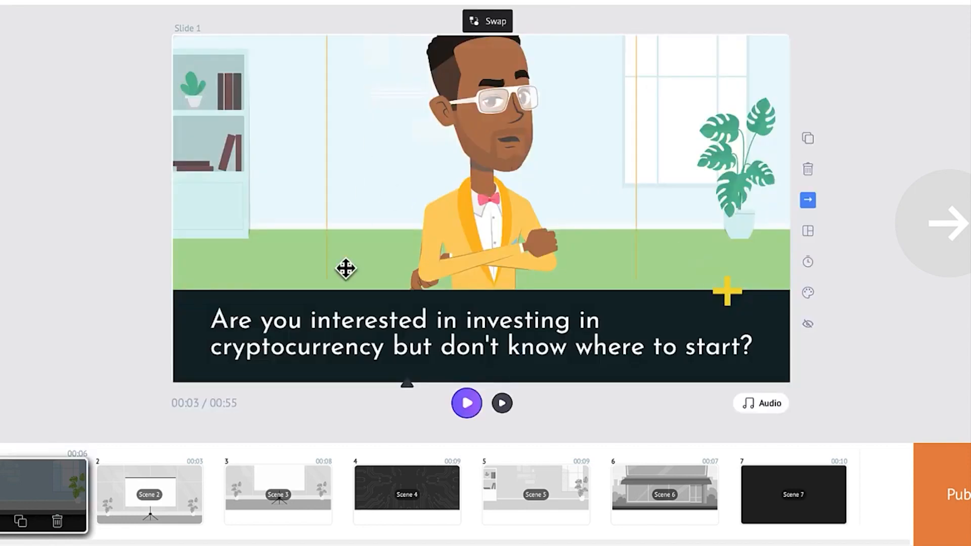
pyautogui.click(399, 321)
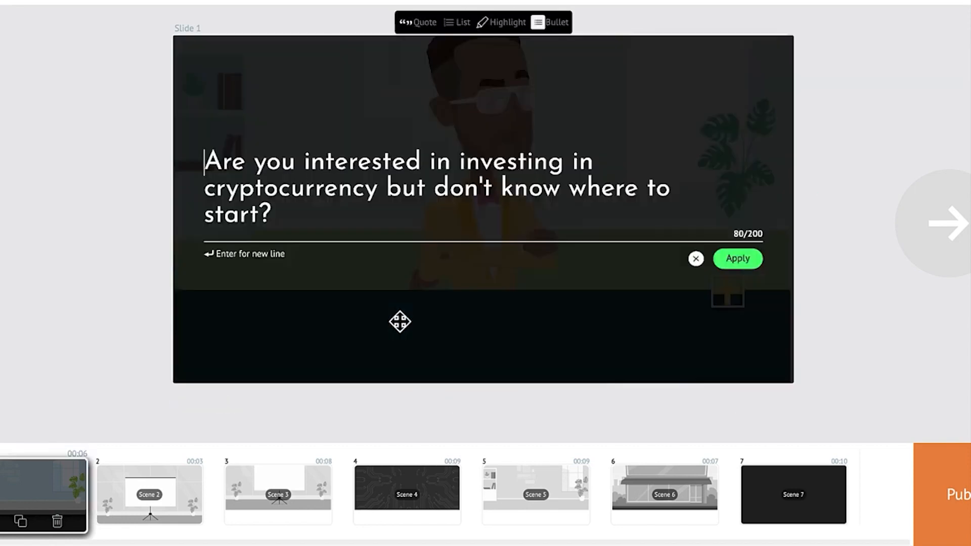
pyautogui.click(696, 259)
# Step: Turn on hiding the text in the current cryptocurrency slide
pyautogui.click(807, 323)
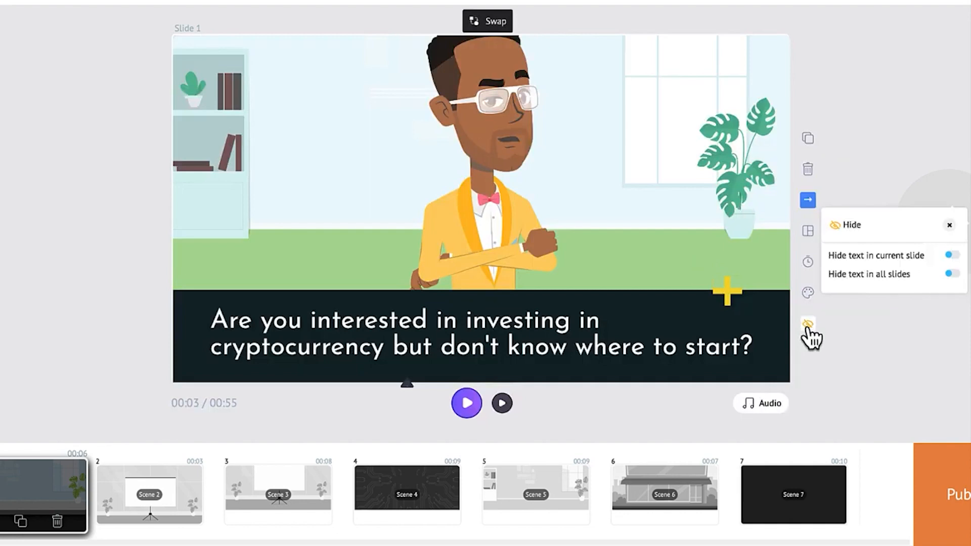
pyautogui.click(953, 255)
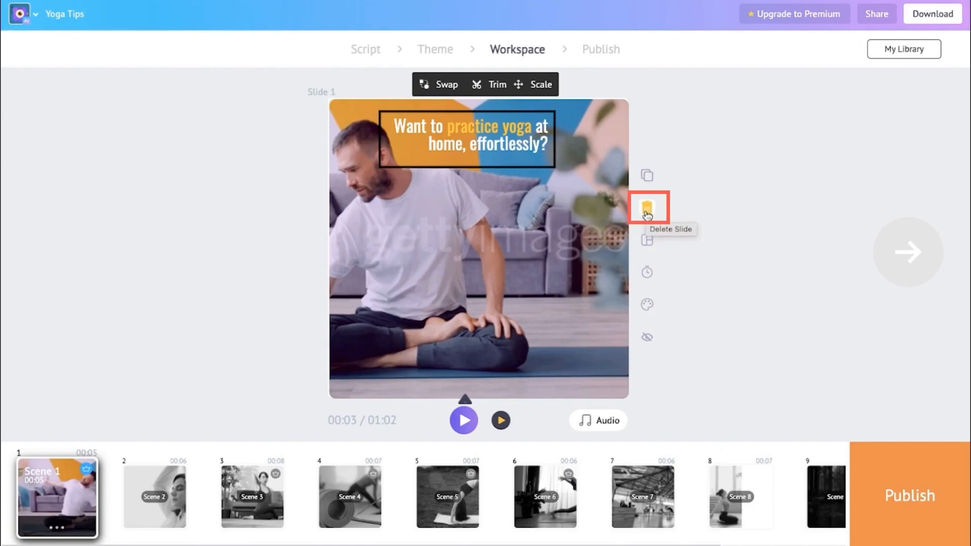
# Step: View the layout options for the first Yoga Tips slide
pyautogui.click(647, 240)
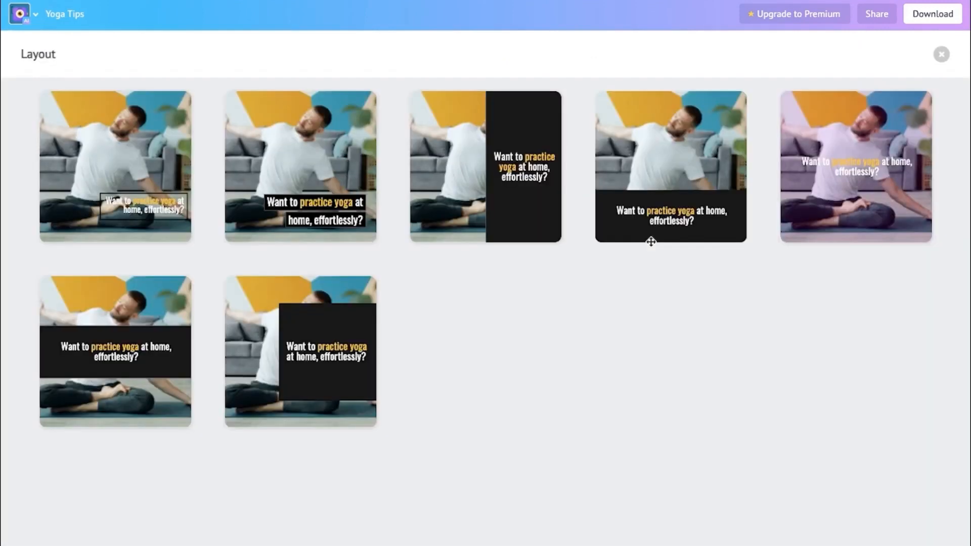
pyautogui.click(941, 54)
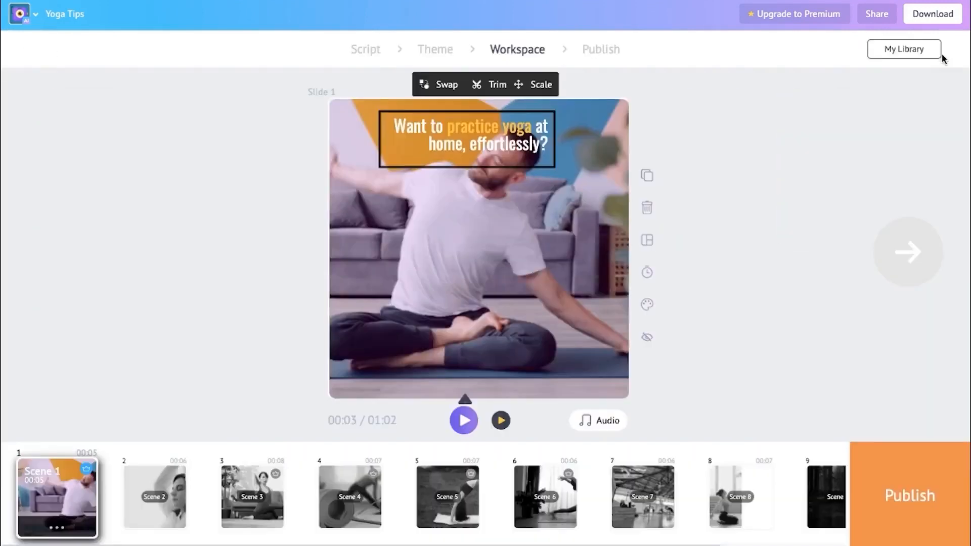
# Step: Reduce the first slide's scene time by one step
pyautogui.click(648, 273)
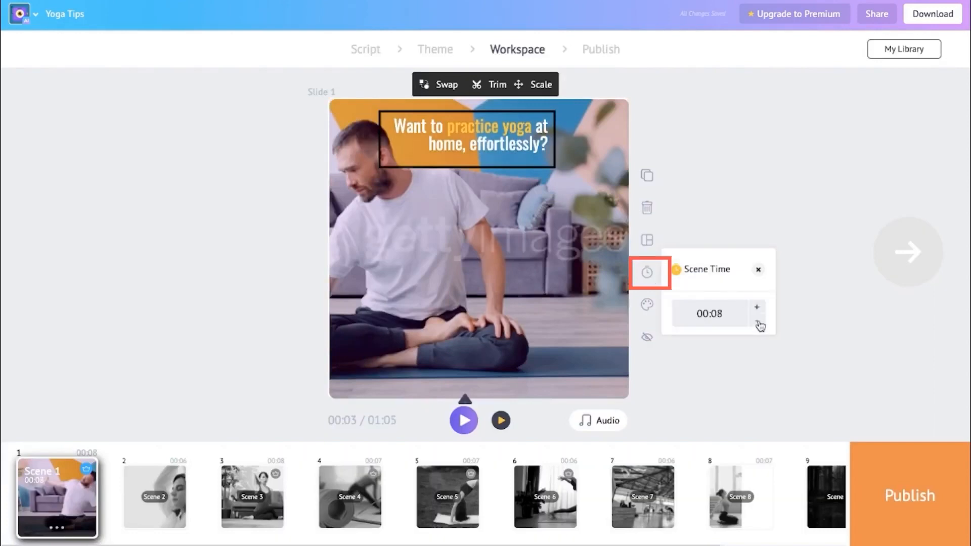
pyautogui.click(758, 323)
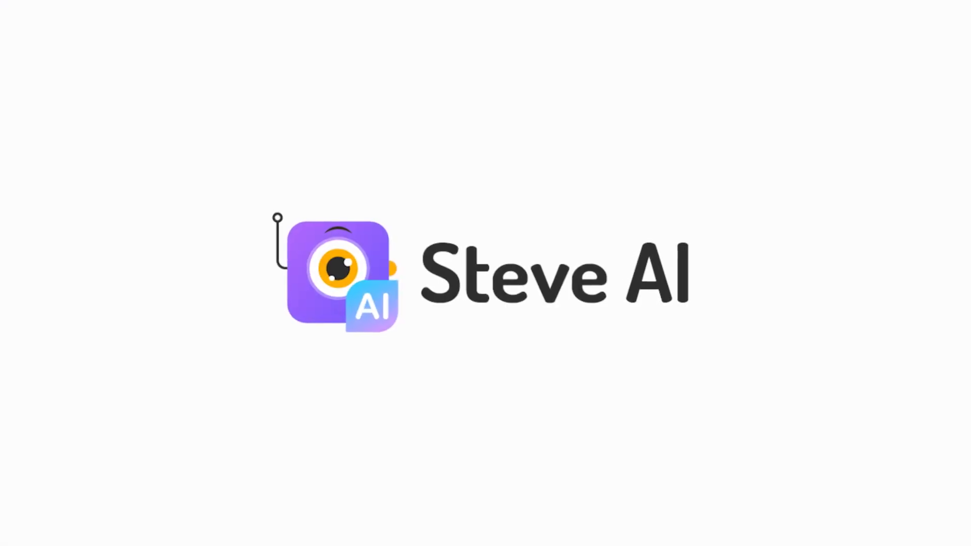